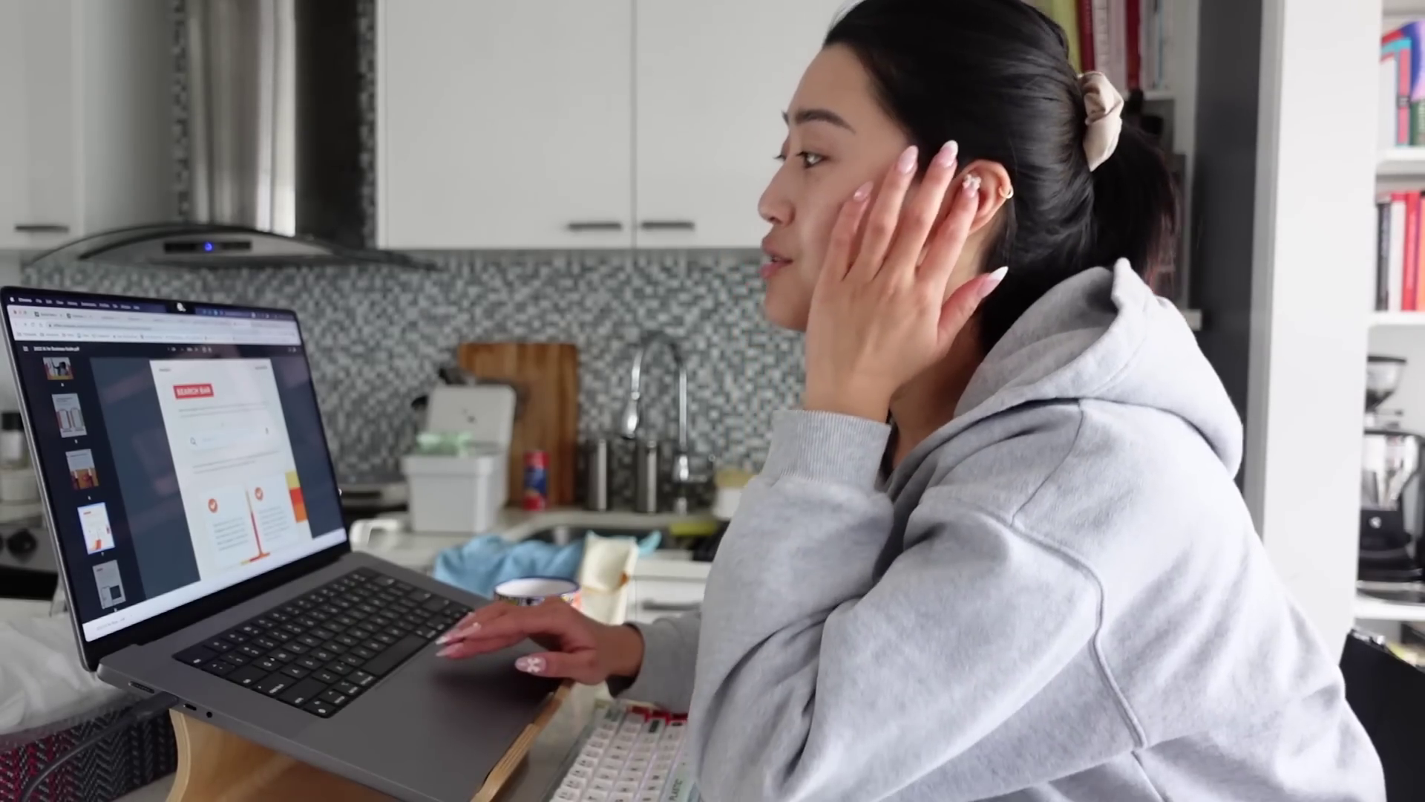
scroll(230, 475, down, 3)
scroll(231, 460, down, 3)
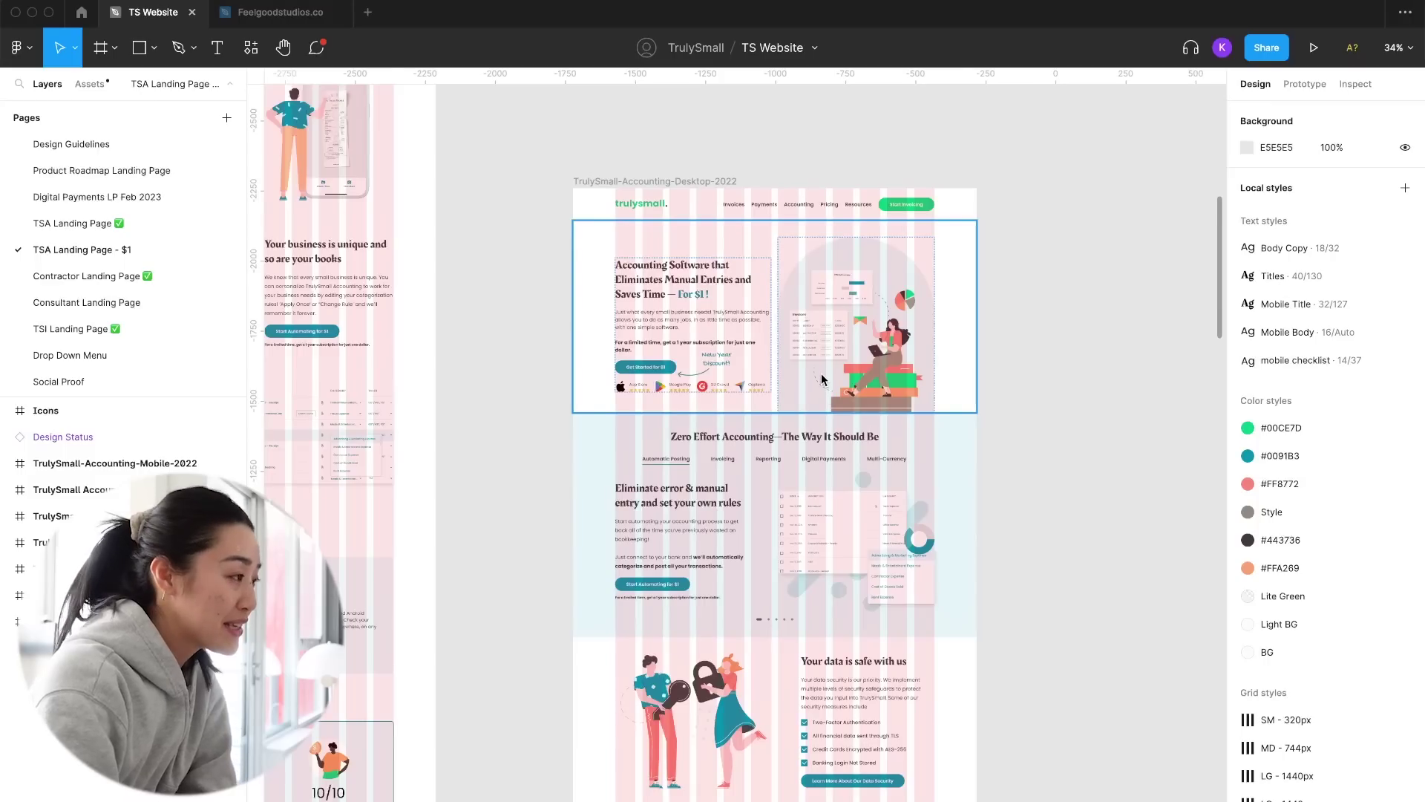
Step: Examine the header and "Accounting Software that Eliminates Manual Entries" hero section of the TrulySmall-Accounting-Desktop-2022 frame
scroll(821, 373, up, 3)
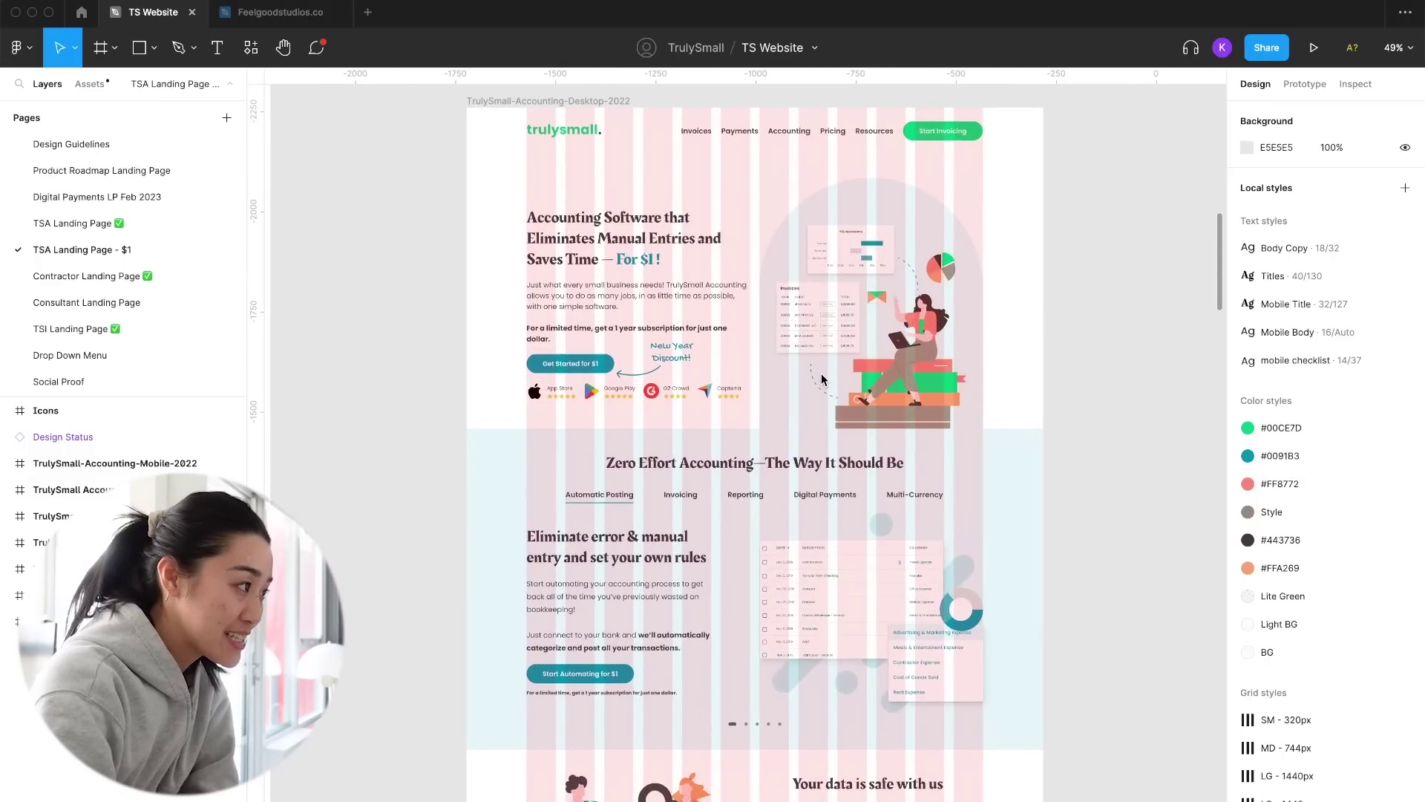
scroll(821, 378, down, 1)
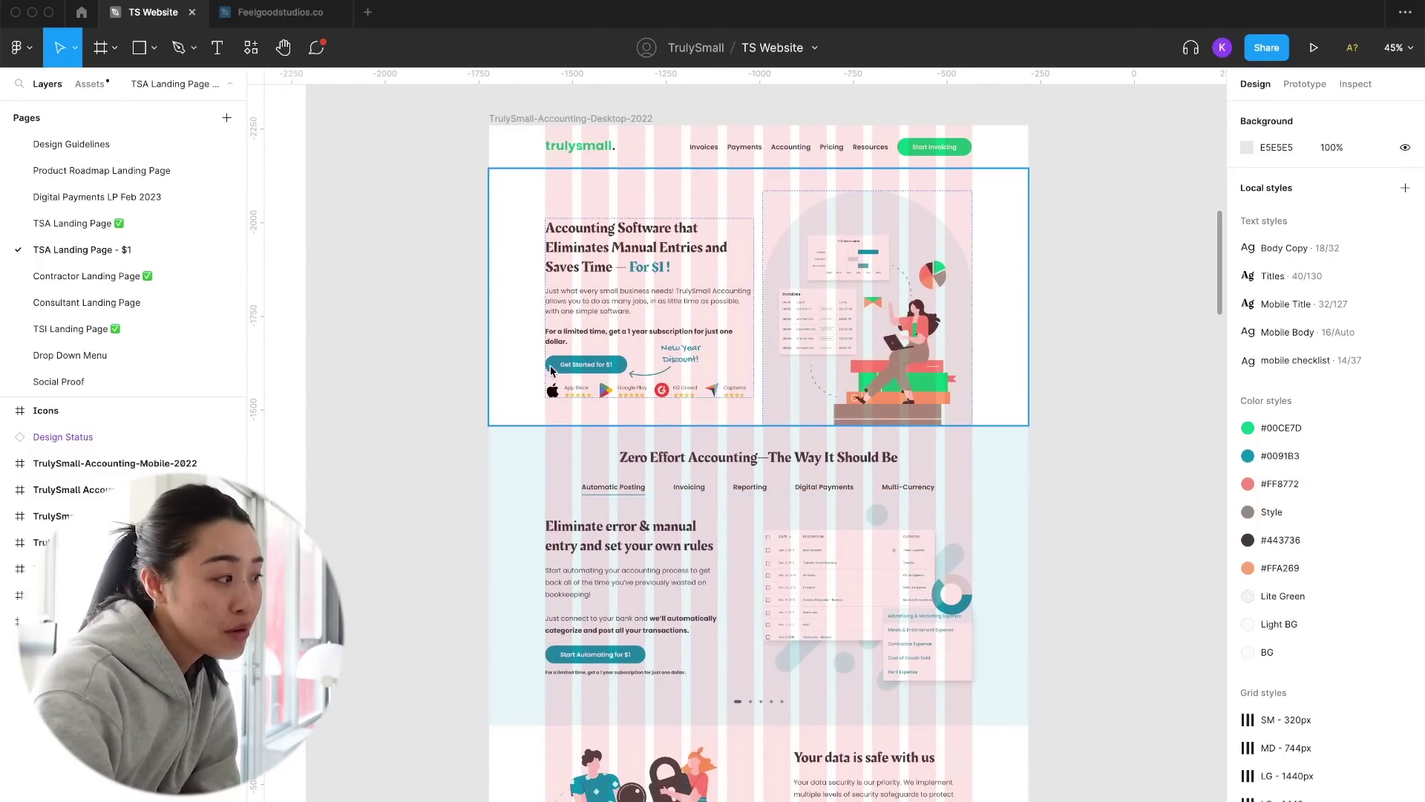
scroll(673, 282, up, 1)
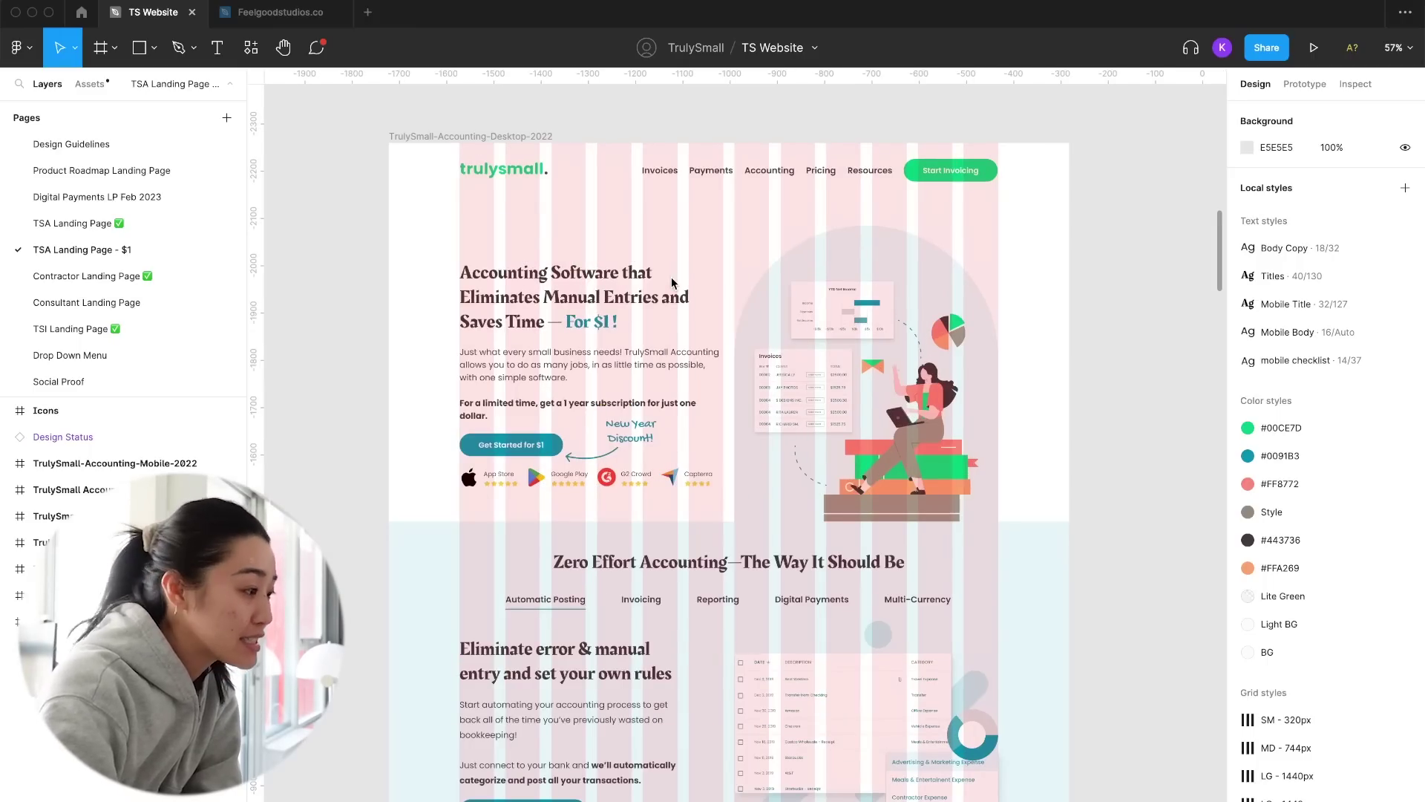
scroll(672, 282, down, 2)
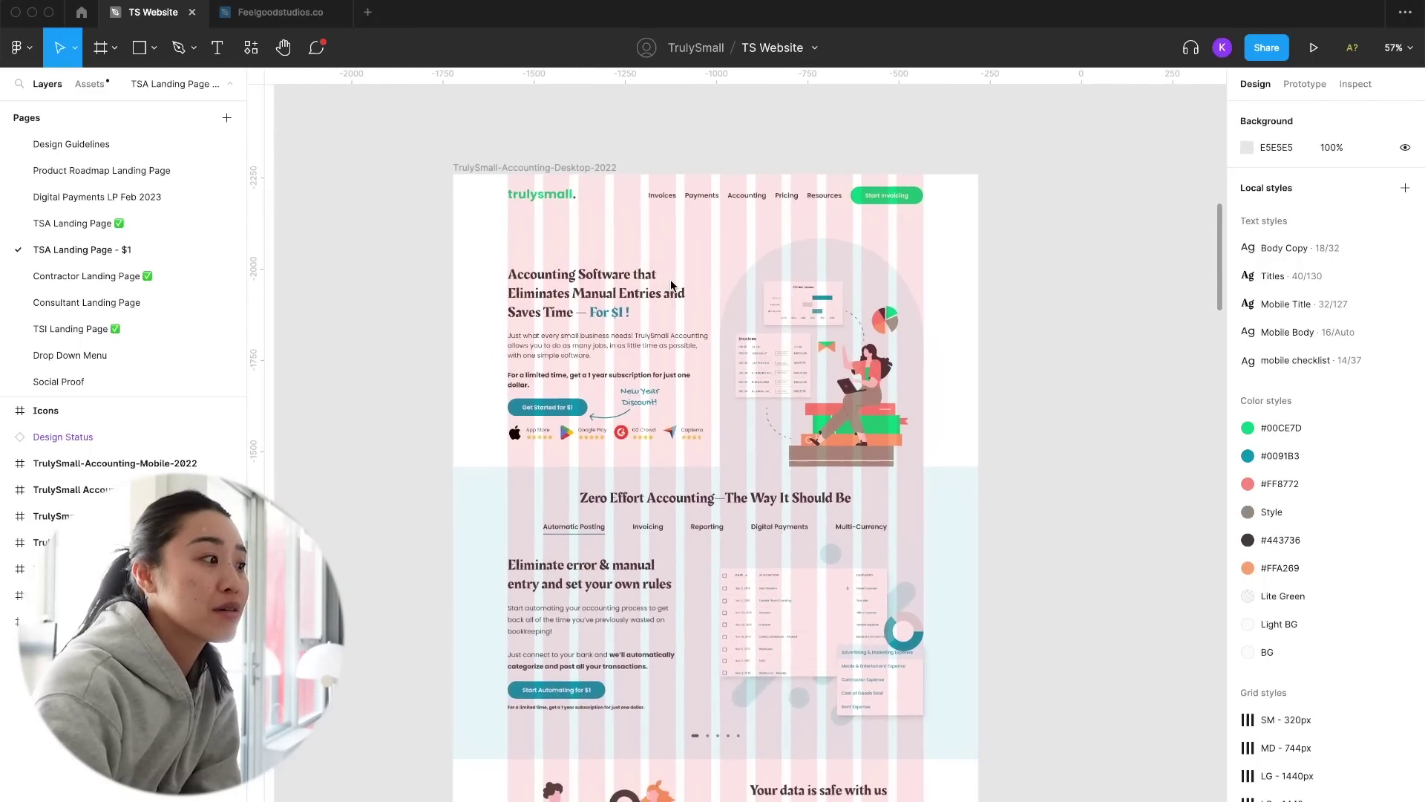
scroll(672, 282, up, 1)
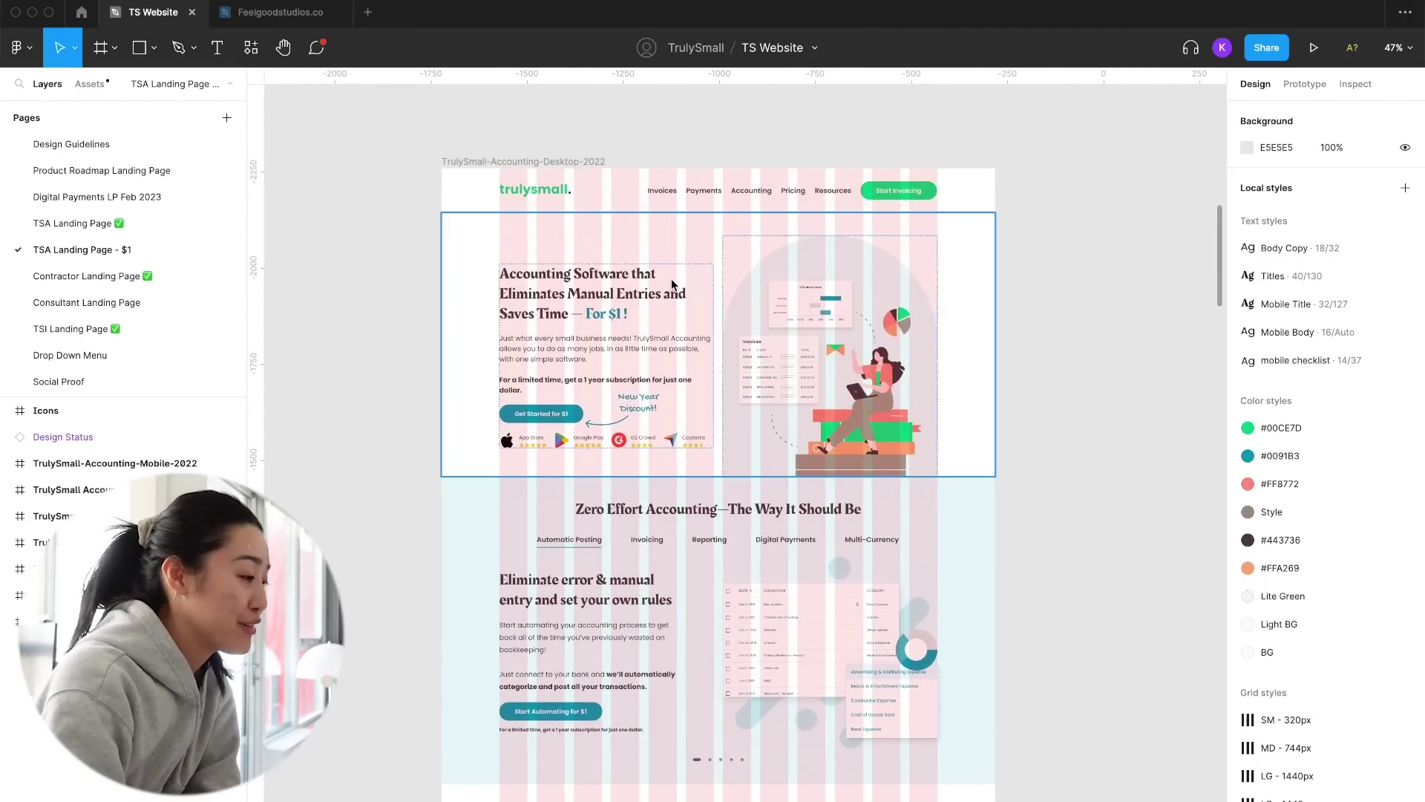
scroll(671, 279, up, 1)
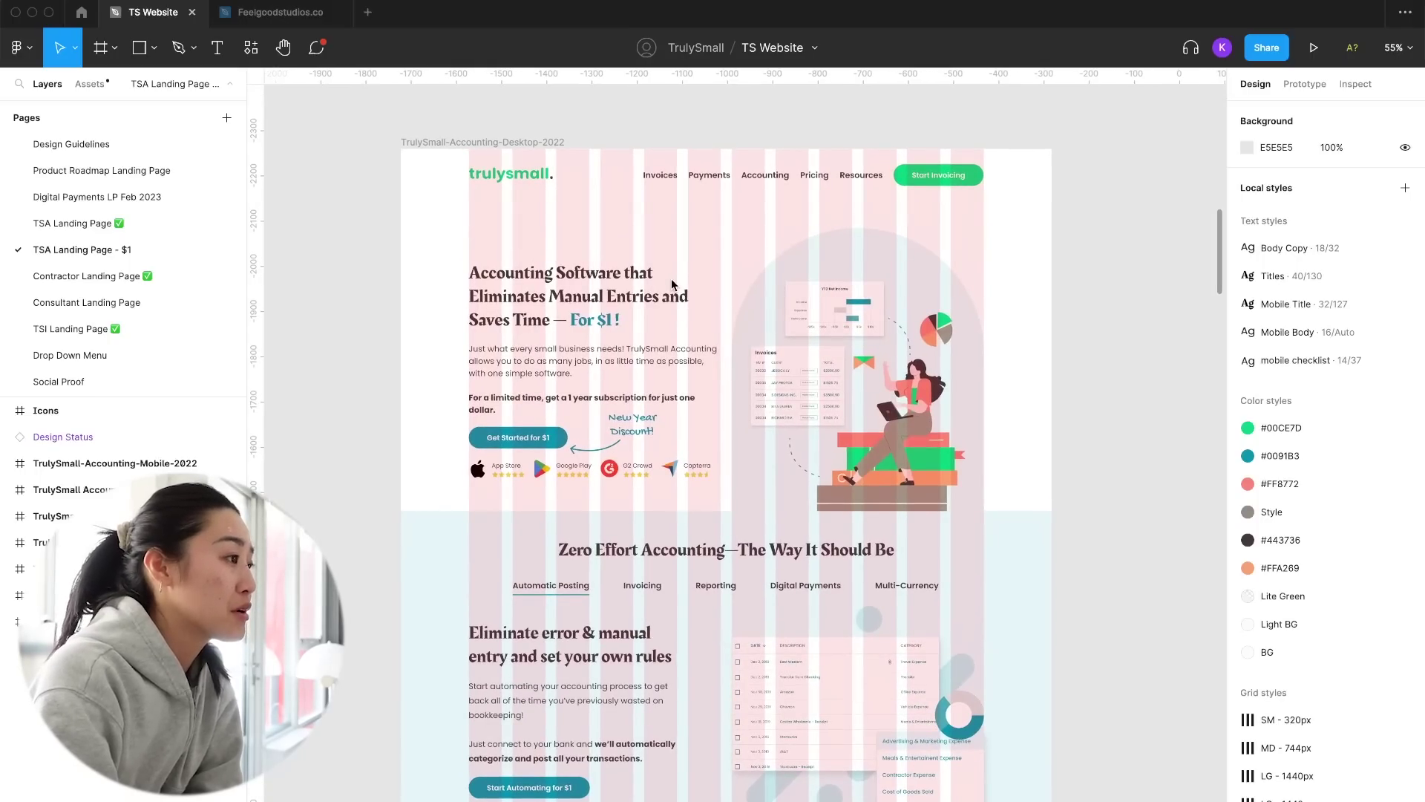
scroll(673, 283, down, 2)
scroll(674, 283, left, 1)
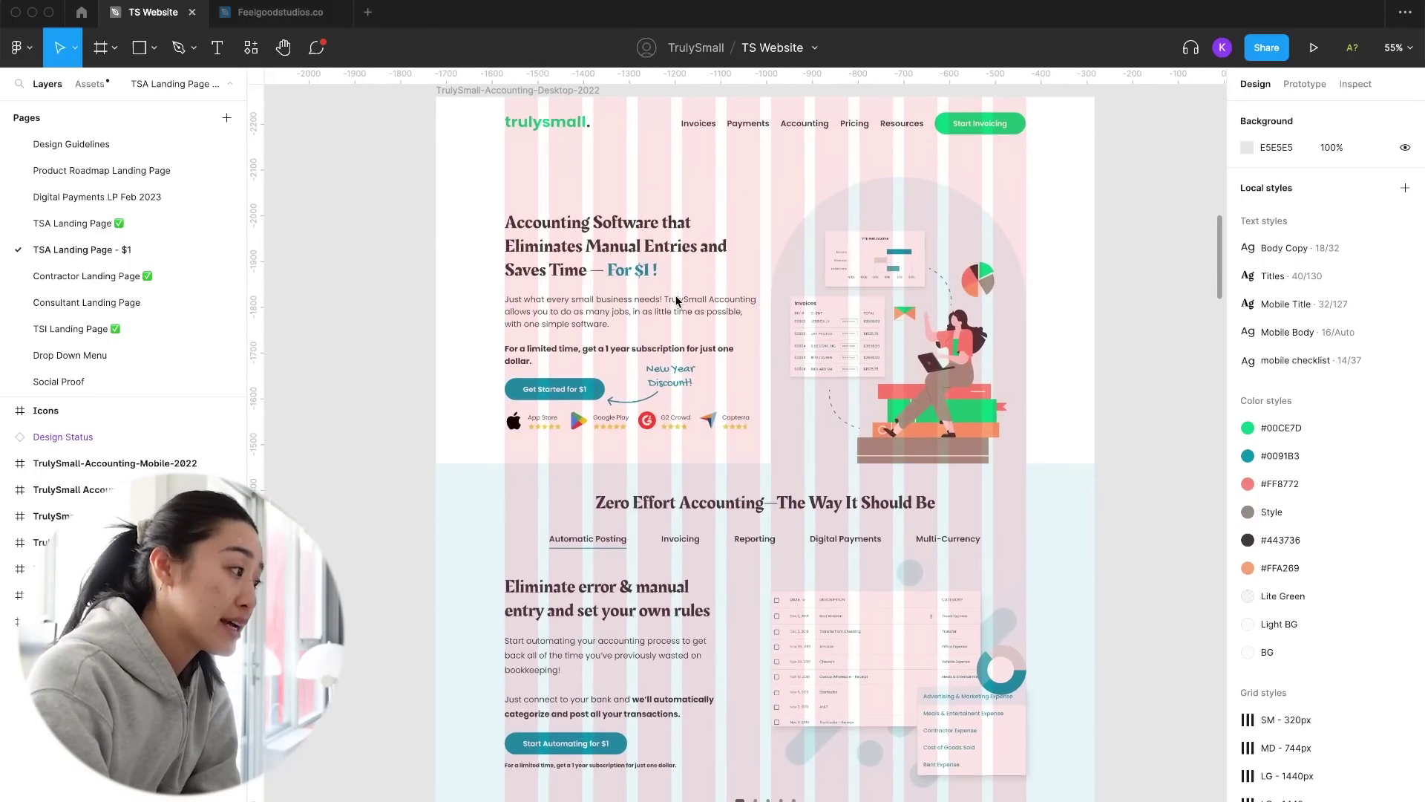
scroll(676, 300, up, 2)
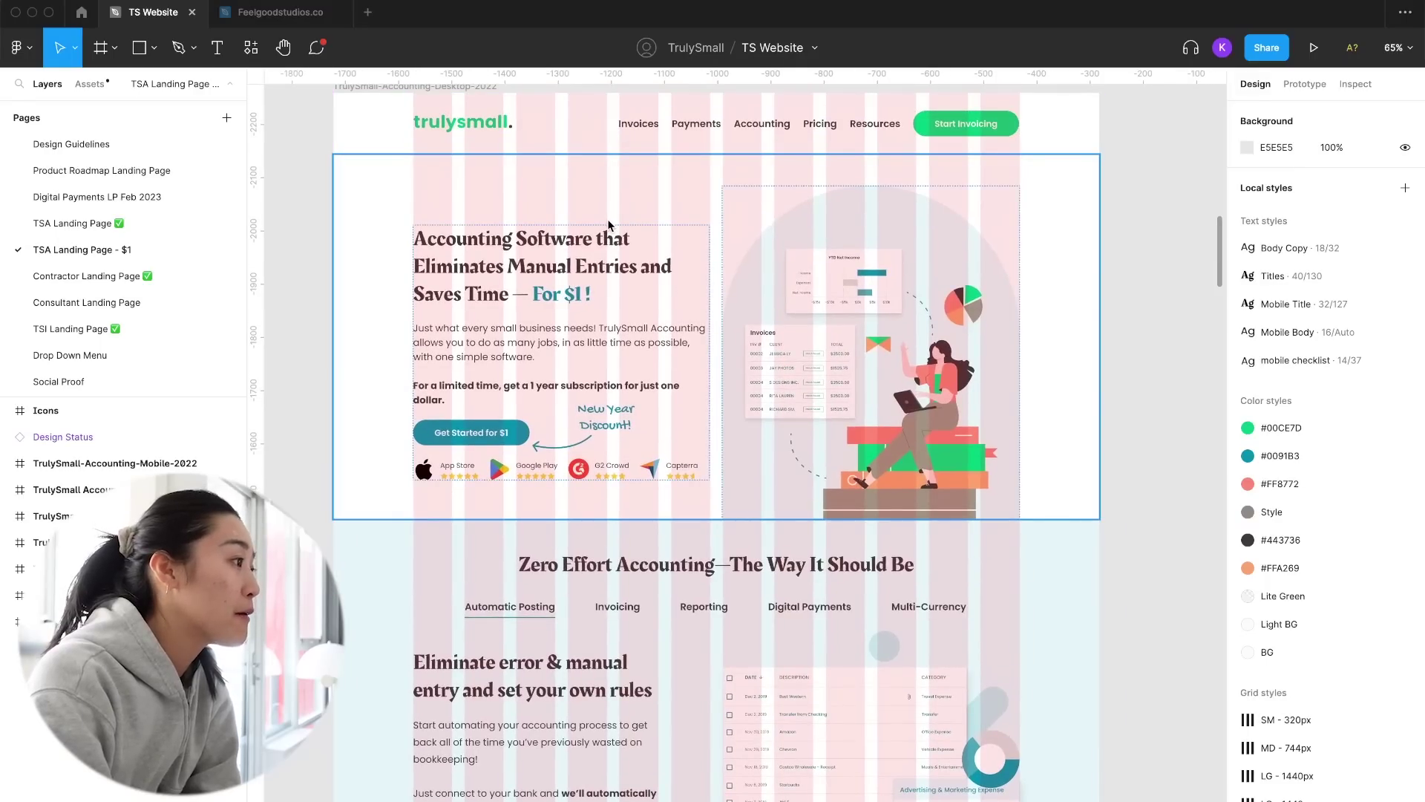
scroll(733, 420, down, 3)
scroll(733, 420, left, 1)
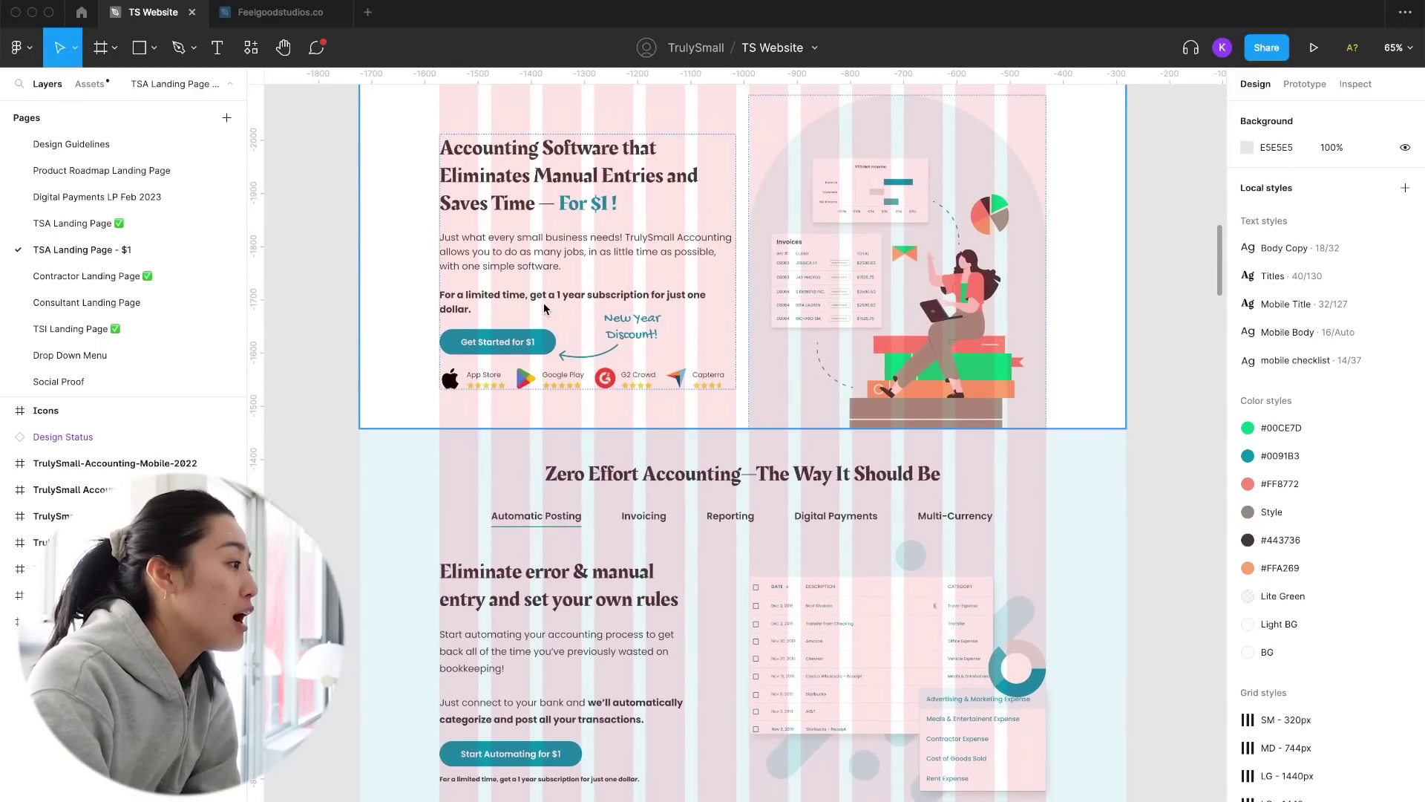
Step: Examine how the landing page flows from the "Zero Effort Accounting" section through data safety to receipt scanning
scroll(690, 264, down, 3)
scroll(690, 263, left, 1)
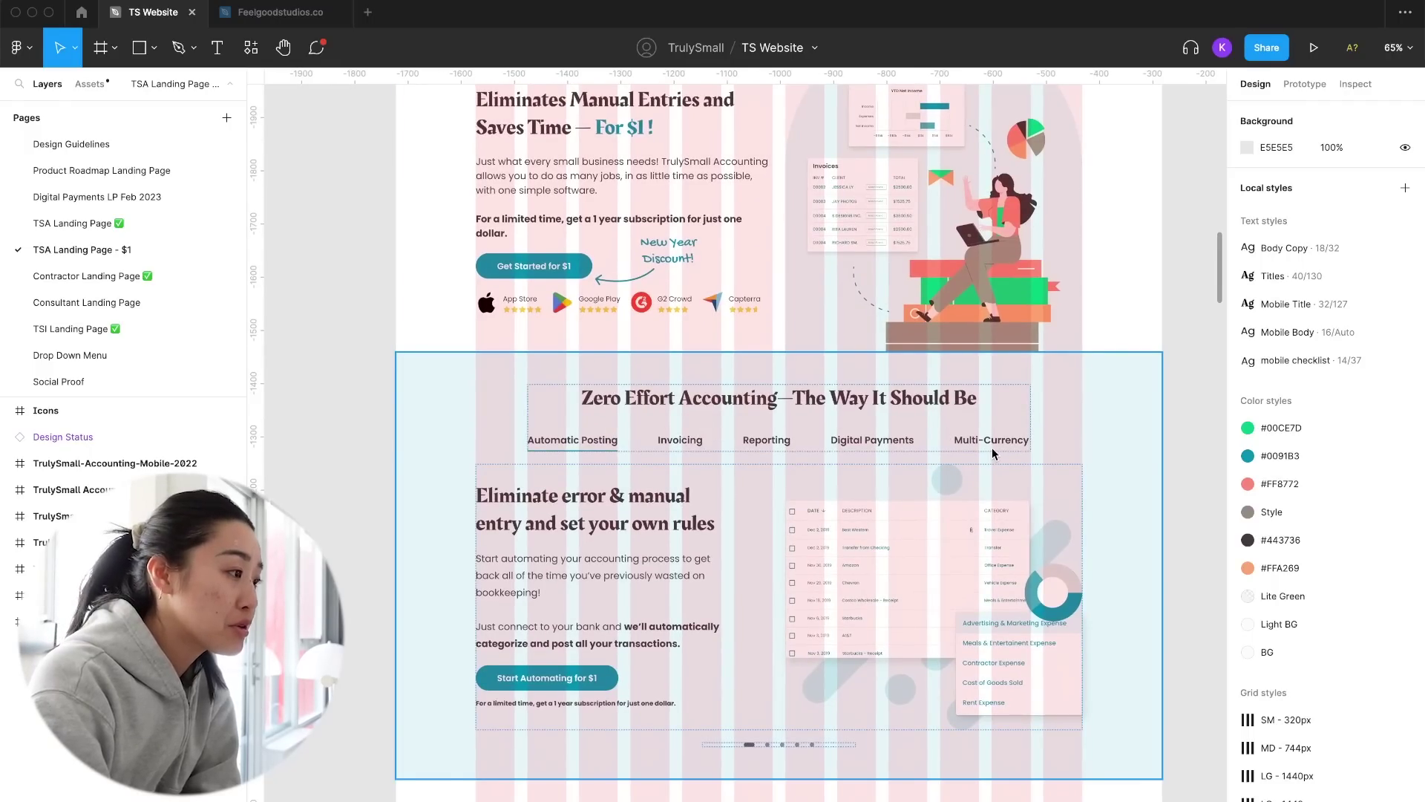
scroll(987, 453, down, 5)
scroll(988, 453, right, 2)
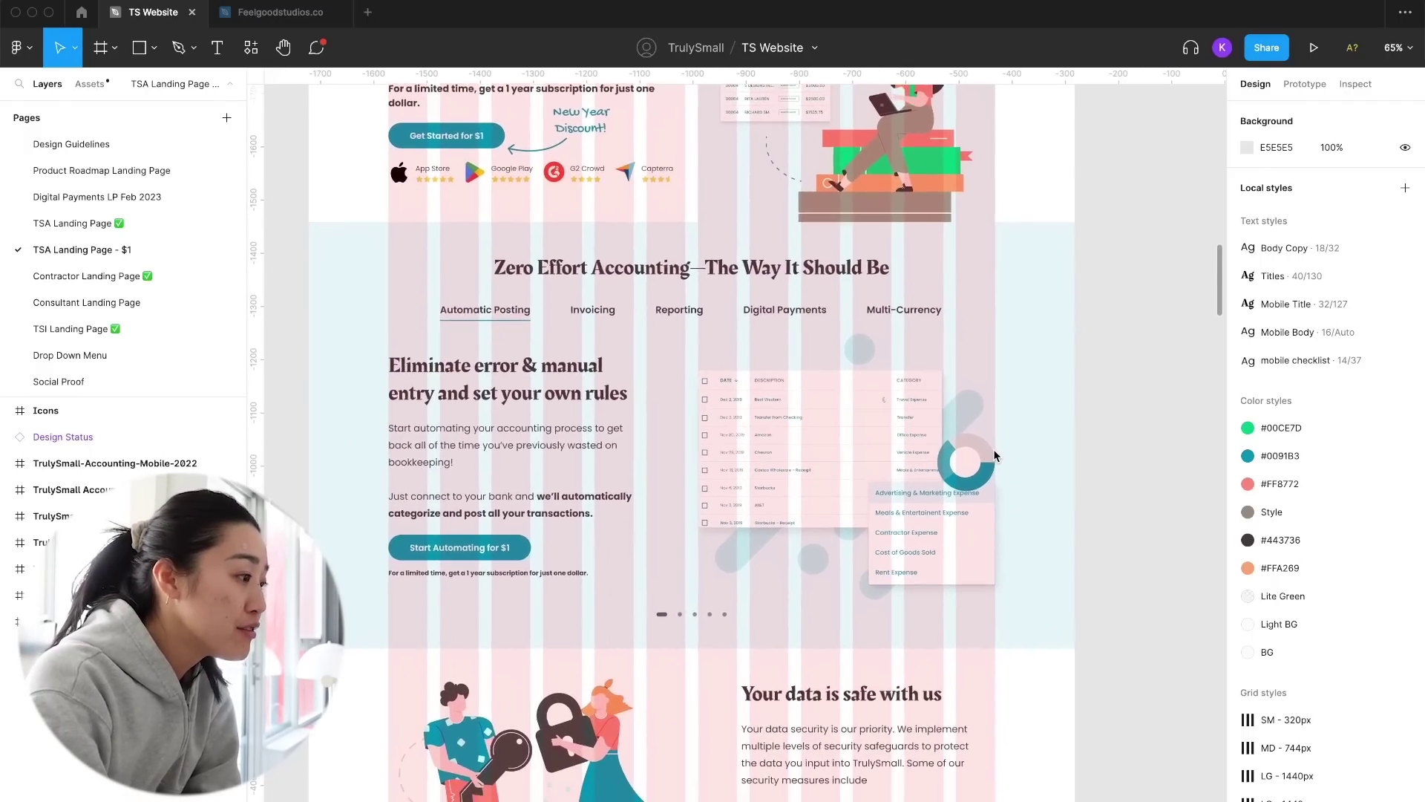
scroll(995, 453, down, 6)
scroll(994, 453, down, 3)
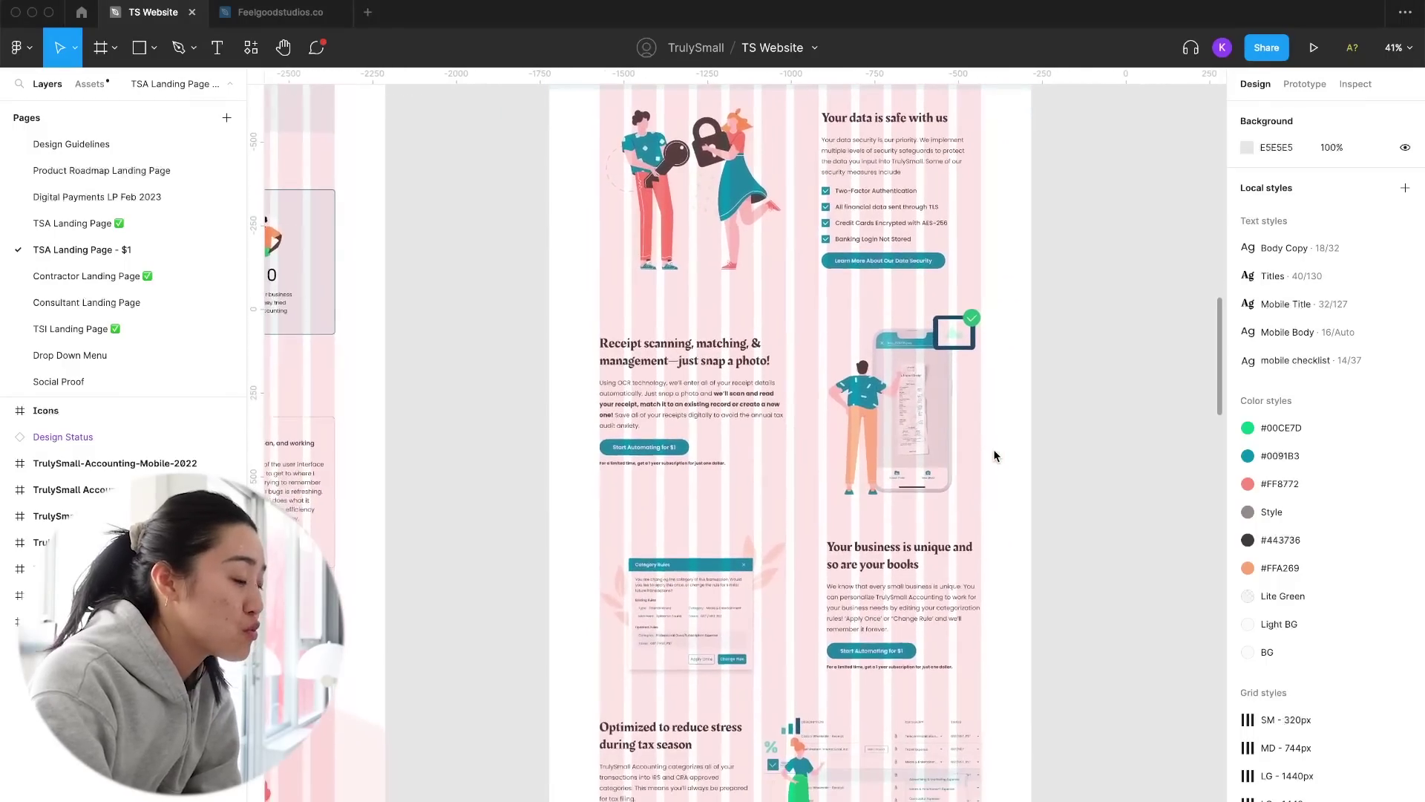
scroll(993, 448, down, 2)
scroll(993, 448, right, 1)
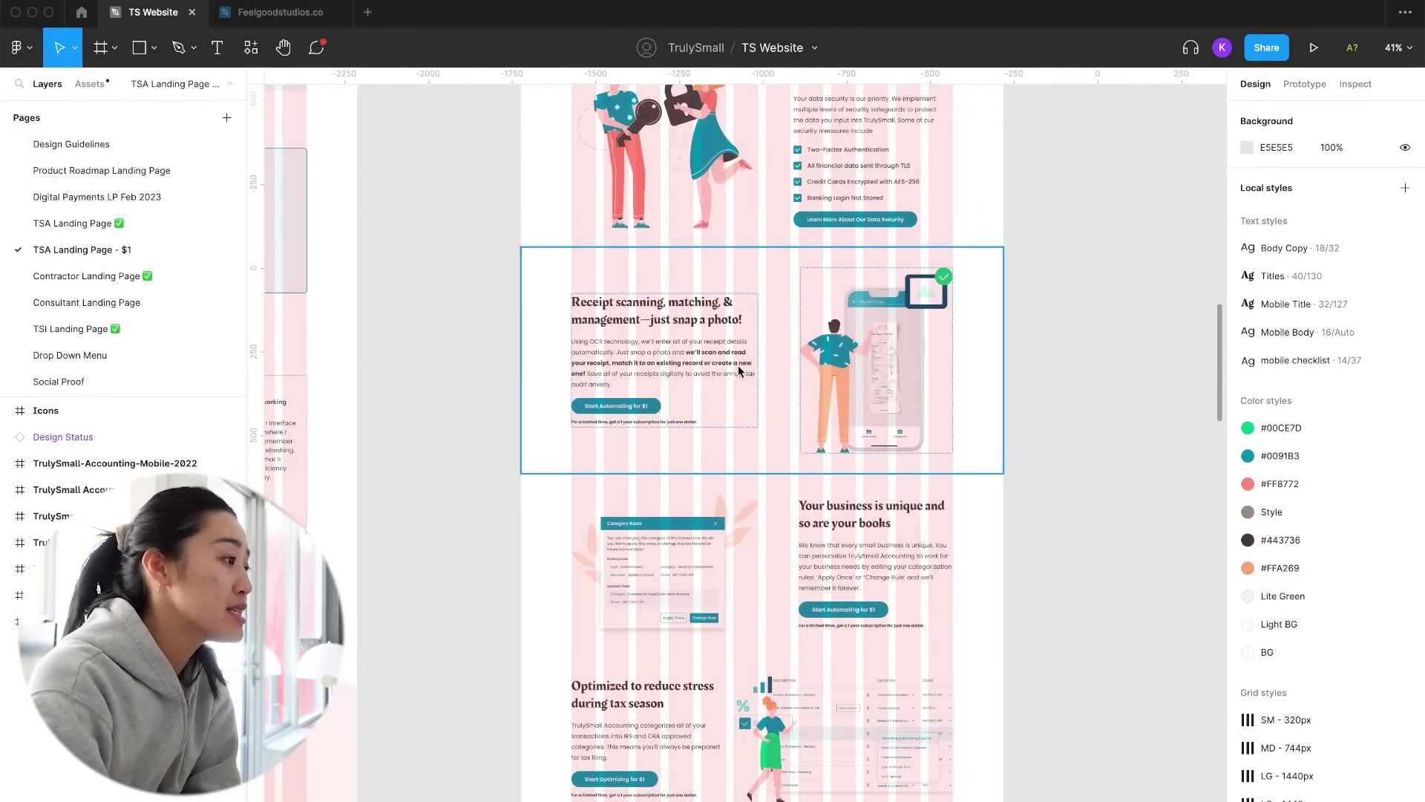
scroll(737, 365, up, 1)
scroll(738, 365, right, 1)
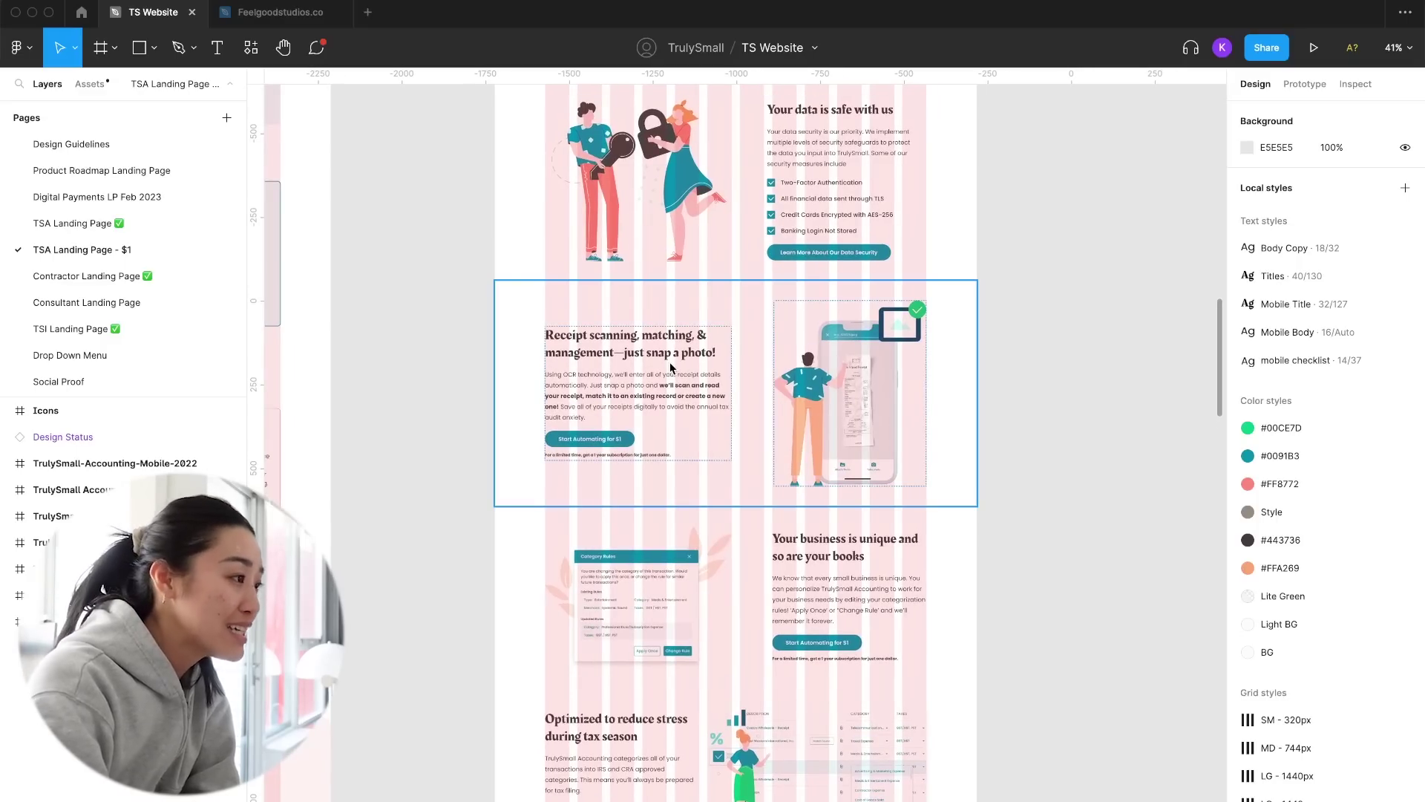
scroll(670, 362, up, 3)
scroll(628, 310, up, 1)
scroll(628, 310, right, 1)
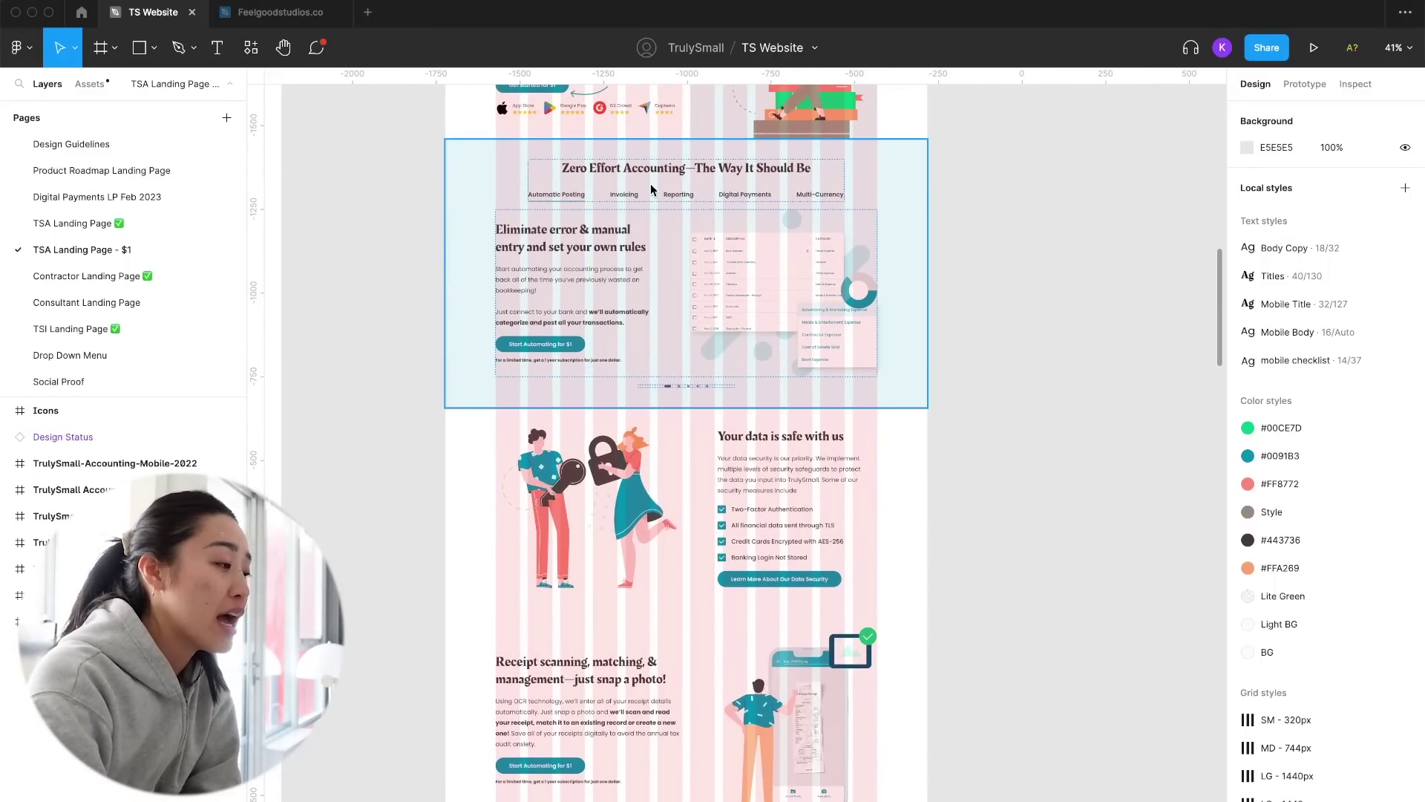
scroll(630, 538, up, 1)
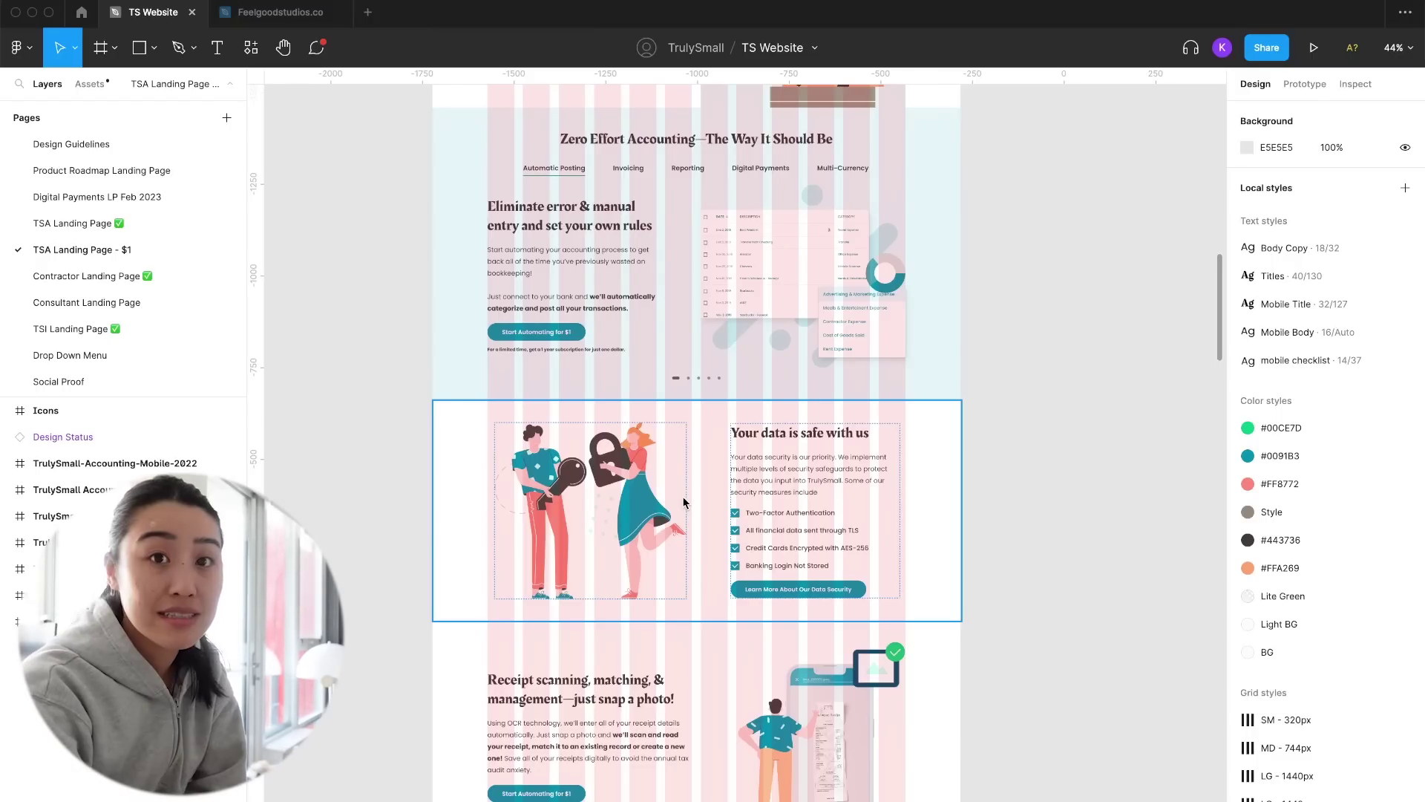
Step: Examine the illustration, heading, security checklist and button of the "Your data is safe with us" section
scroll(683, 502, up, 3)
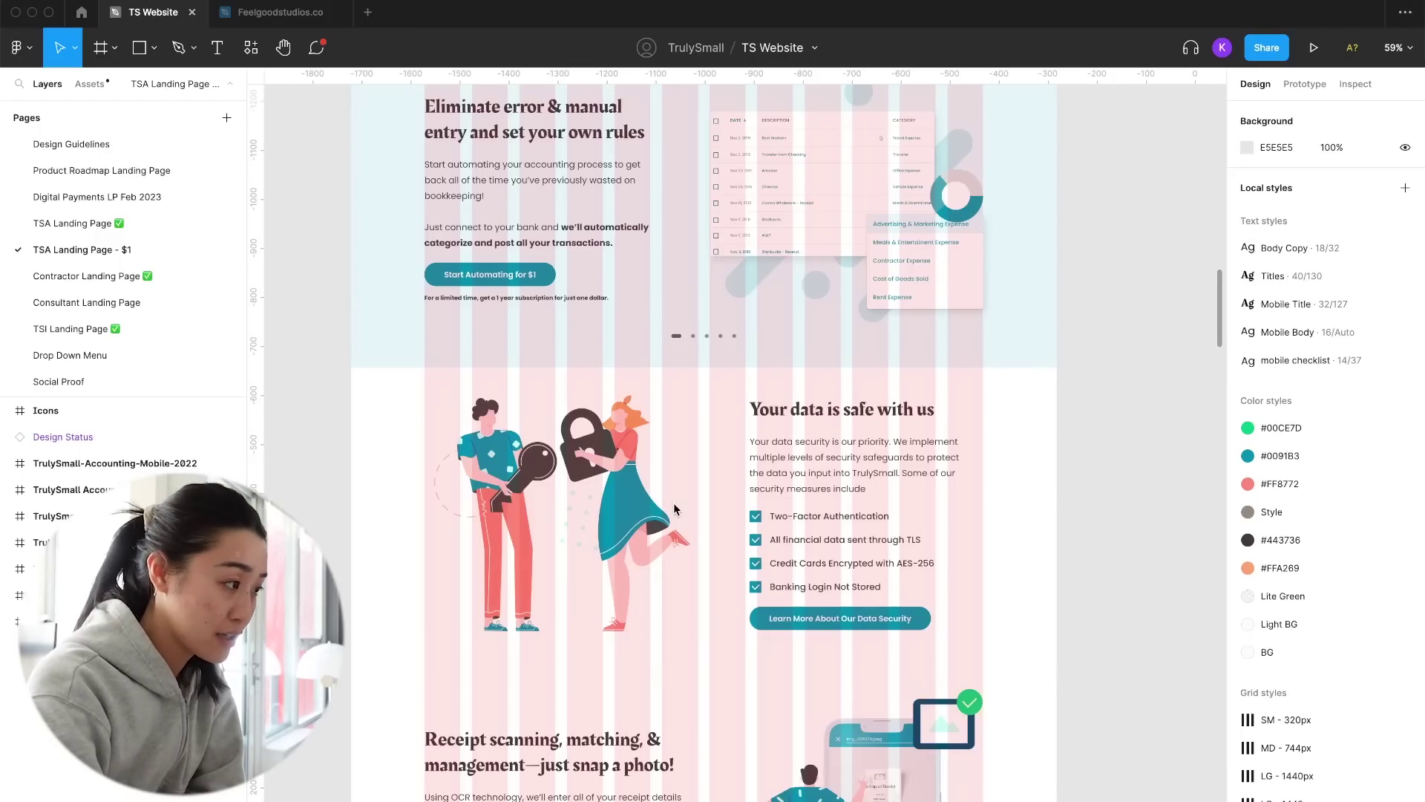
scroll(674, 502, up, 1)
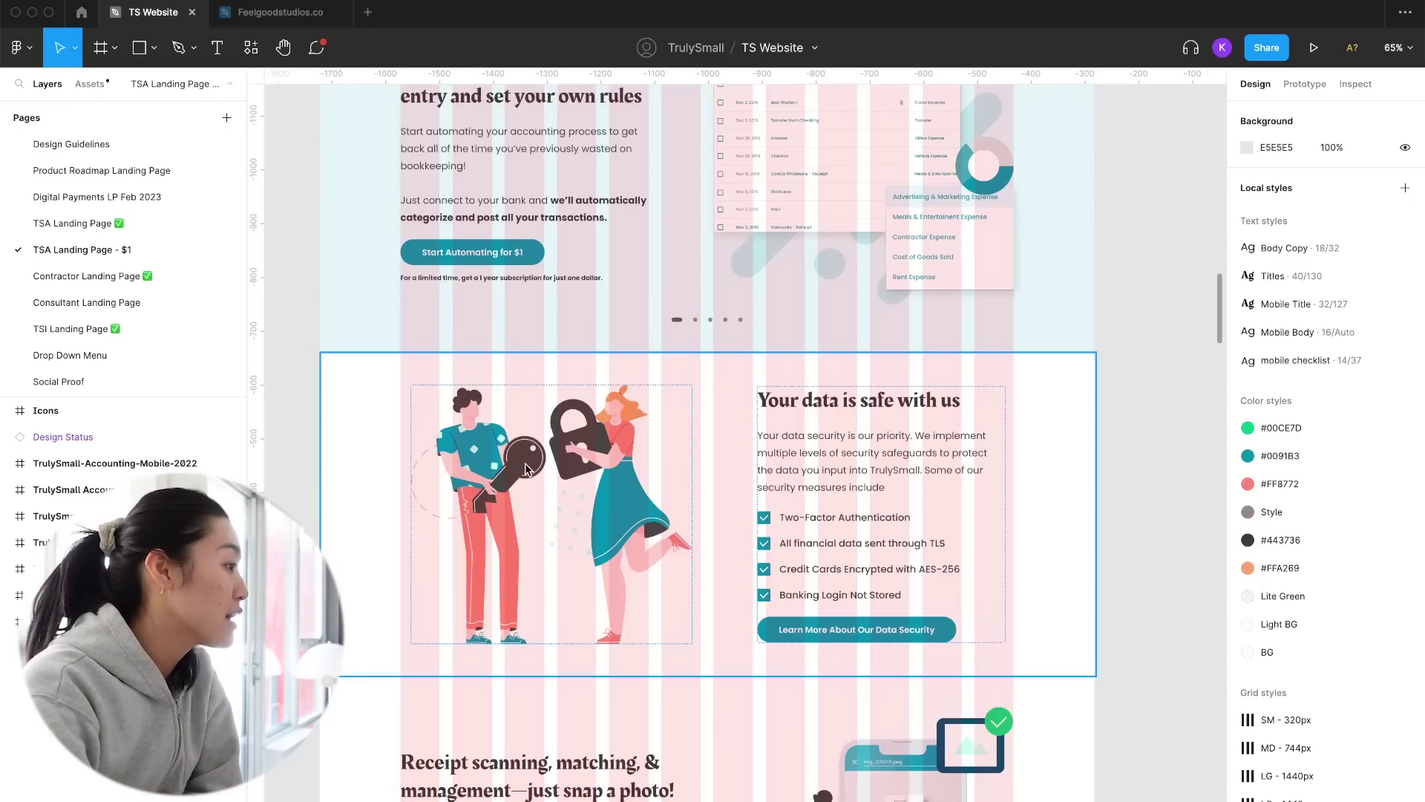
scroll(524, 464, up, 1)
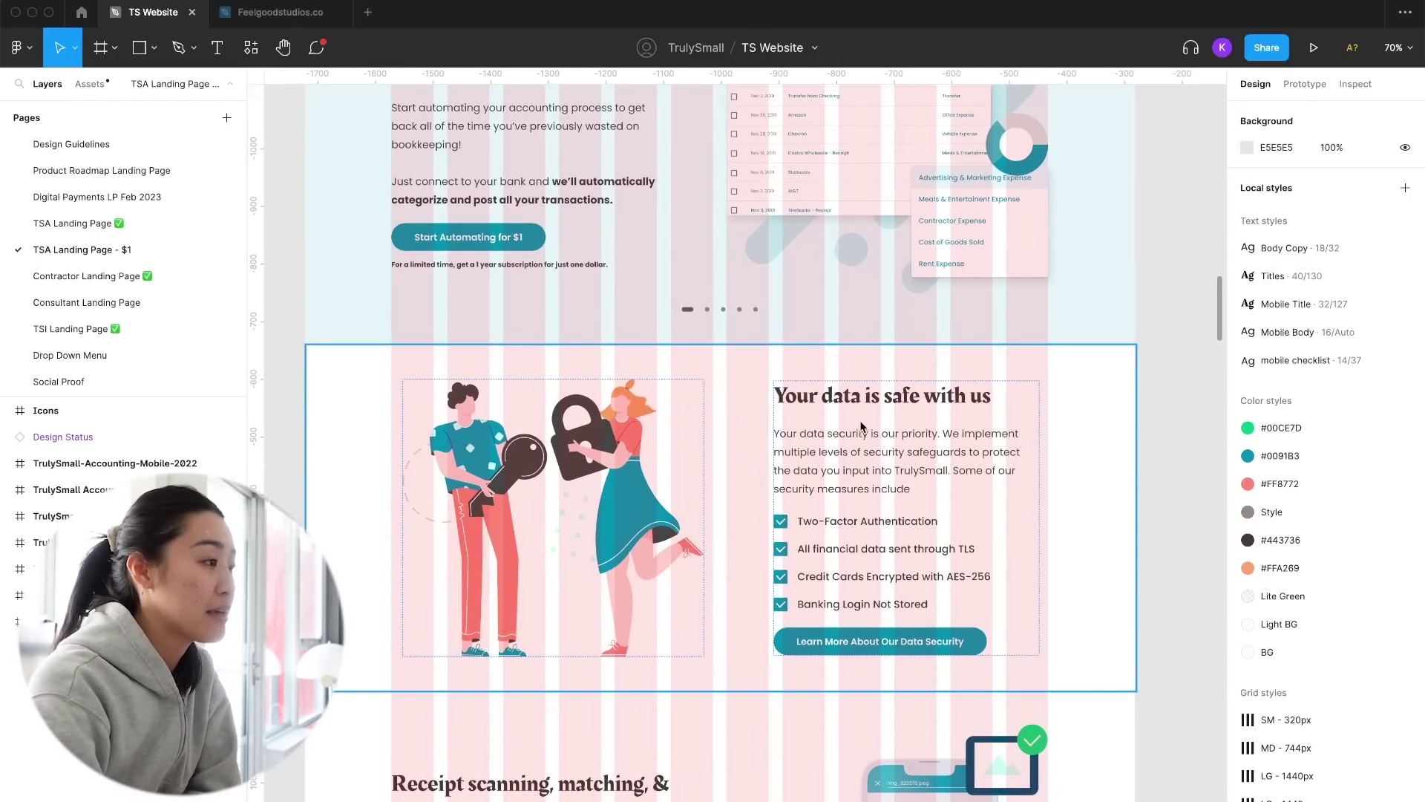
scroll(865, 431, down, 2)
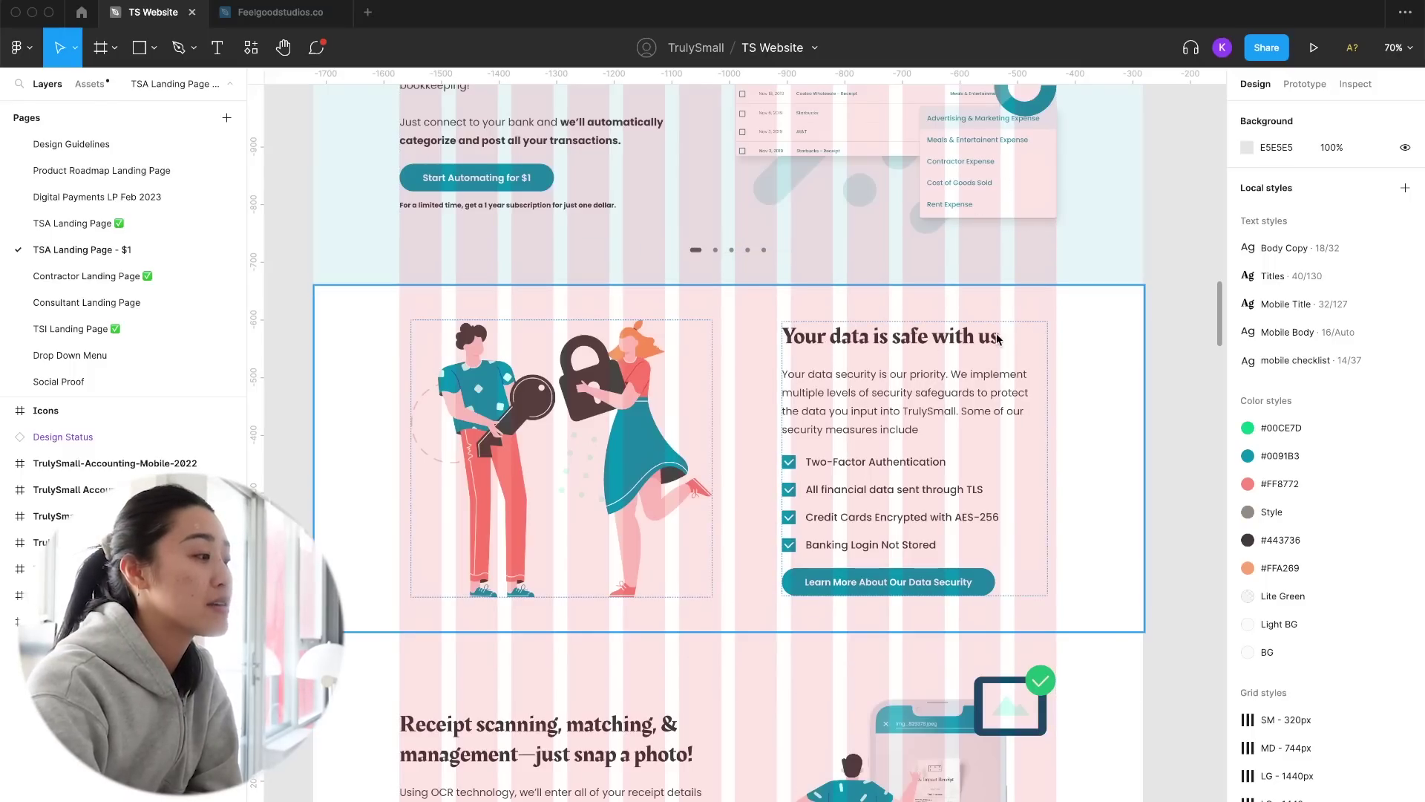
scroll(855, 338, down, 4)
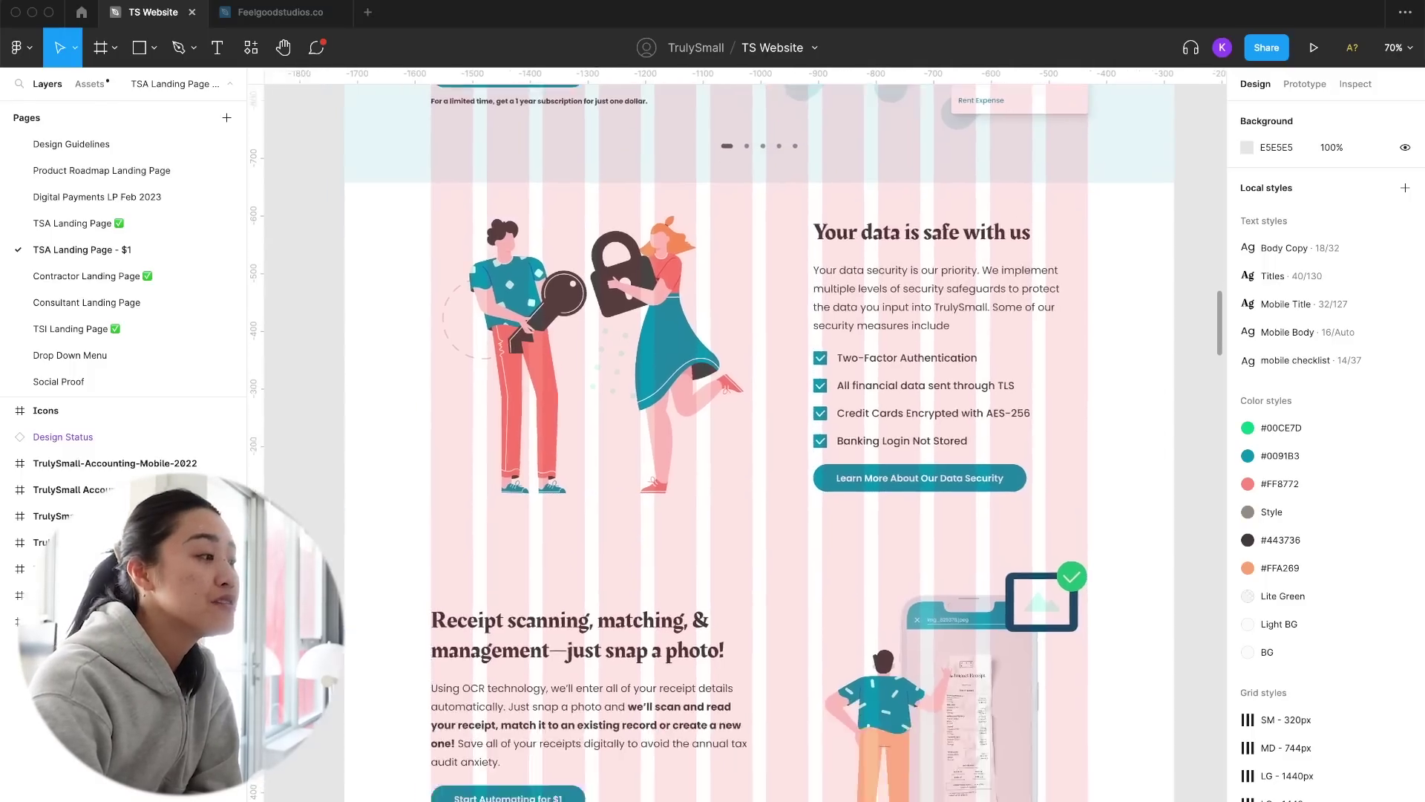
scroll(856, 338, up, 4)
scroll(855, 339, right, 2)
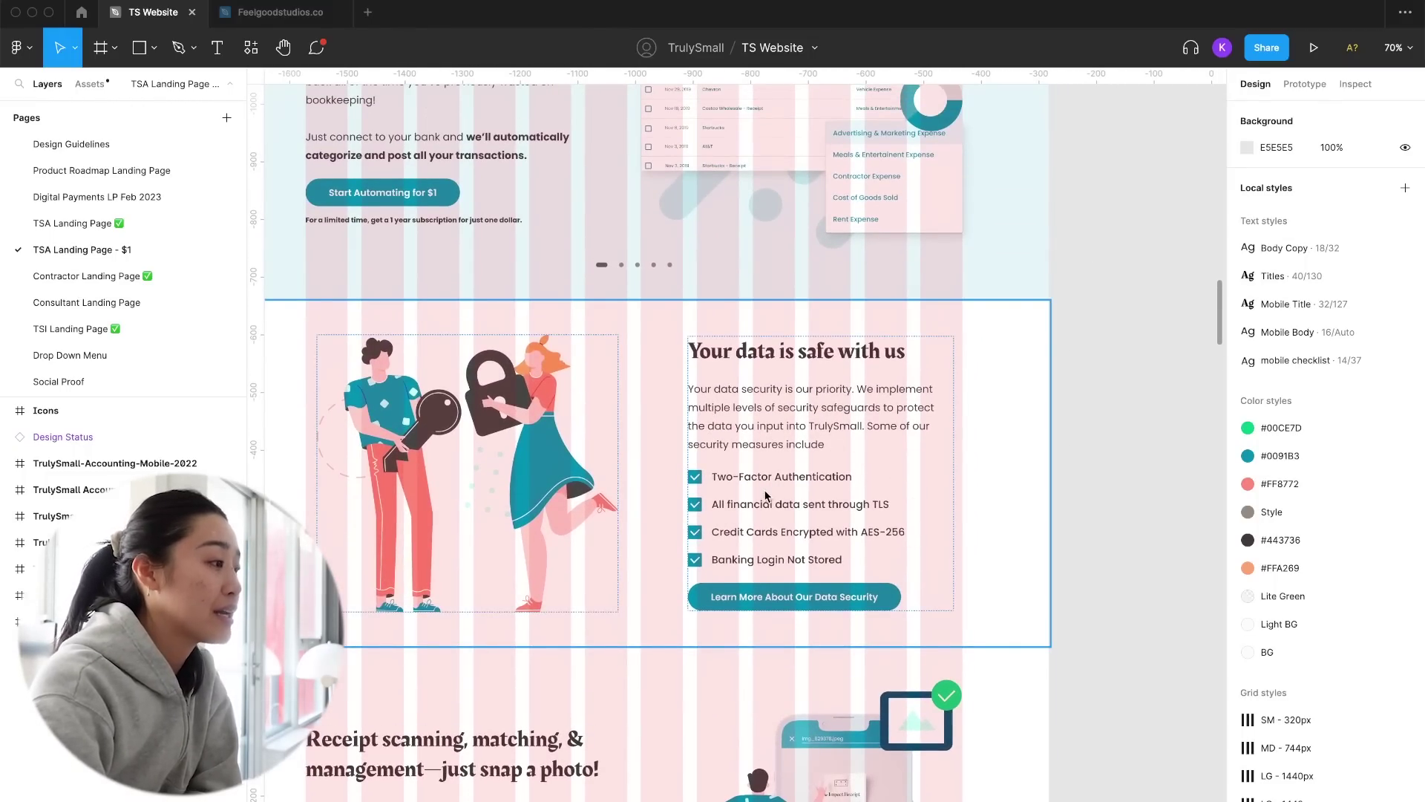
key(super+Tab)
click(1206, 432)
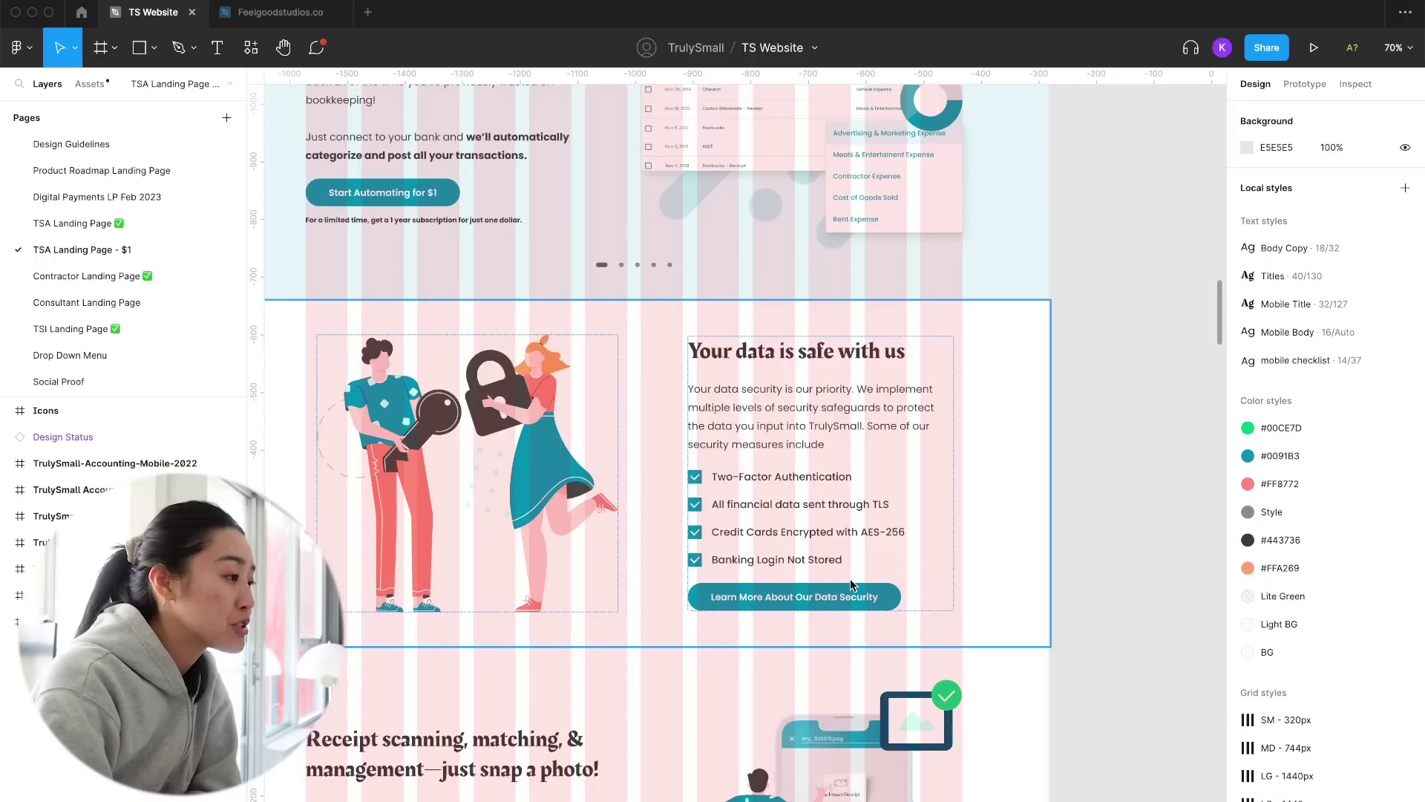
Step: Examine the desktop landing page's overall layout, comparing how the text and illustrations are arranged in its upper sections
scroll(854, 585, up, 2)
scroll(854, 584, left, 2)
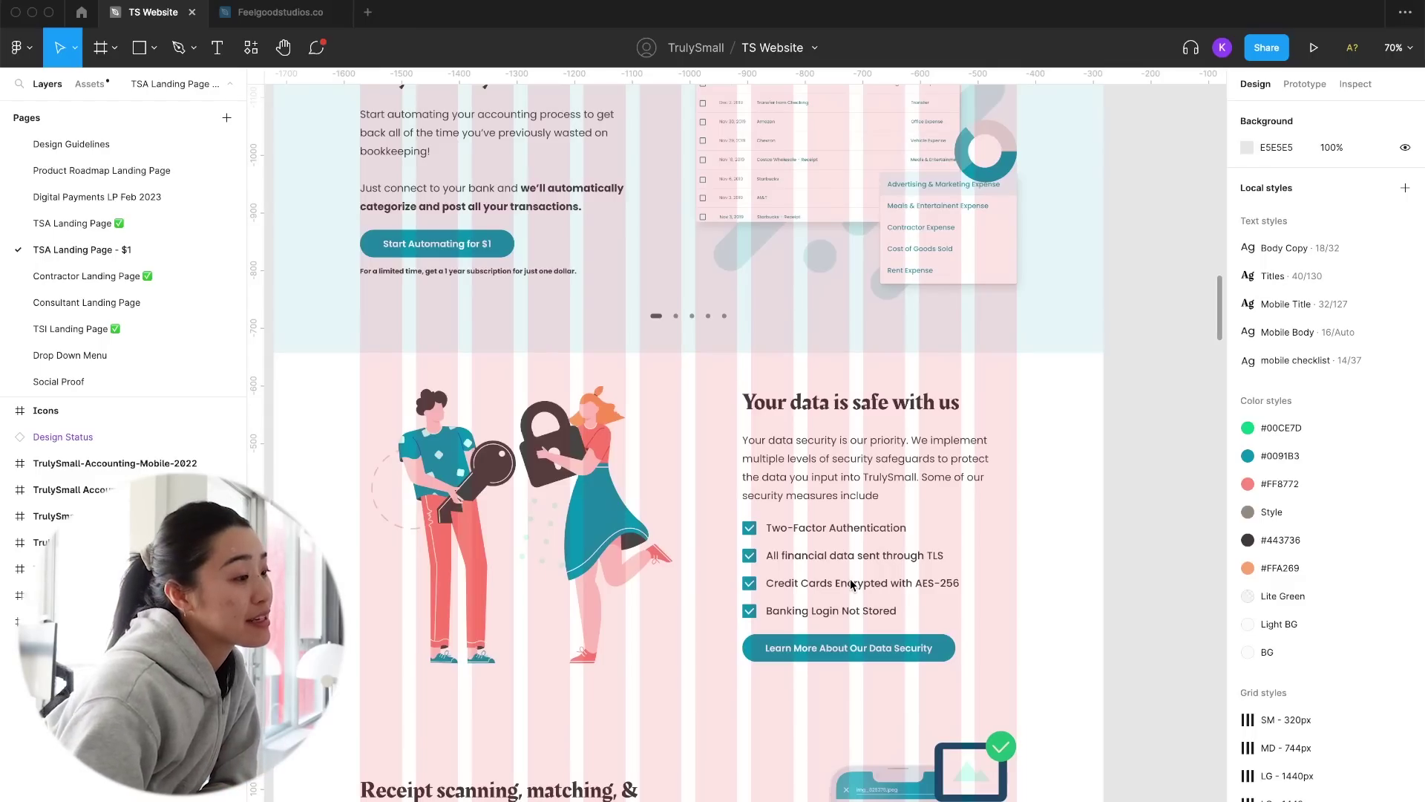
scroll(854, 585, down, 6)
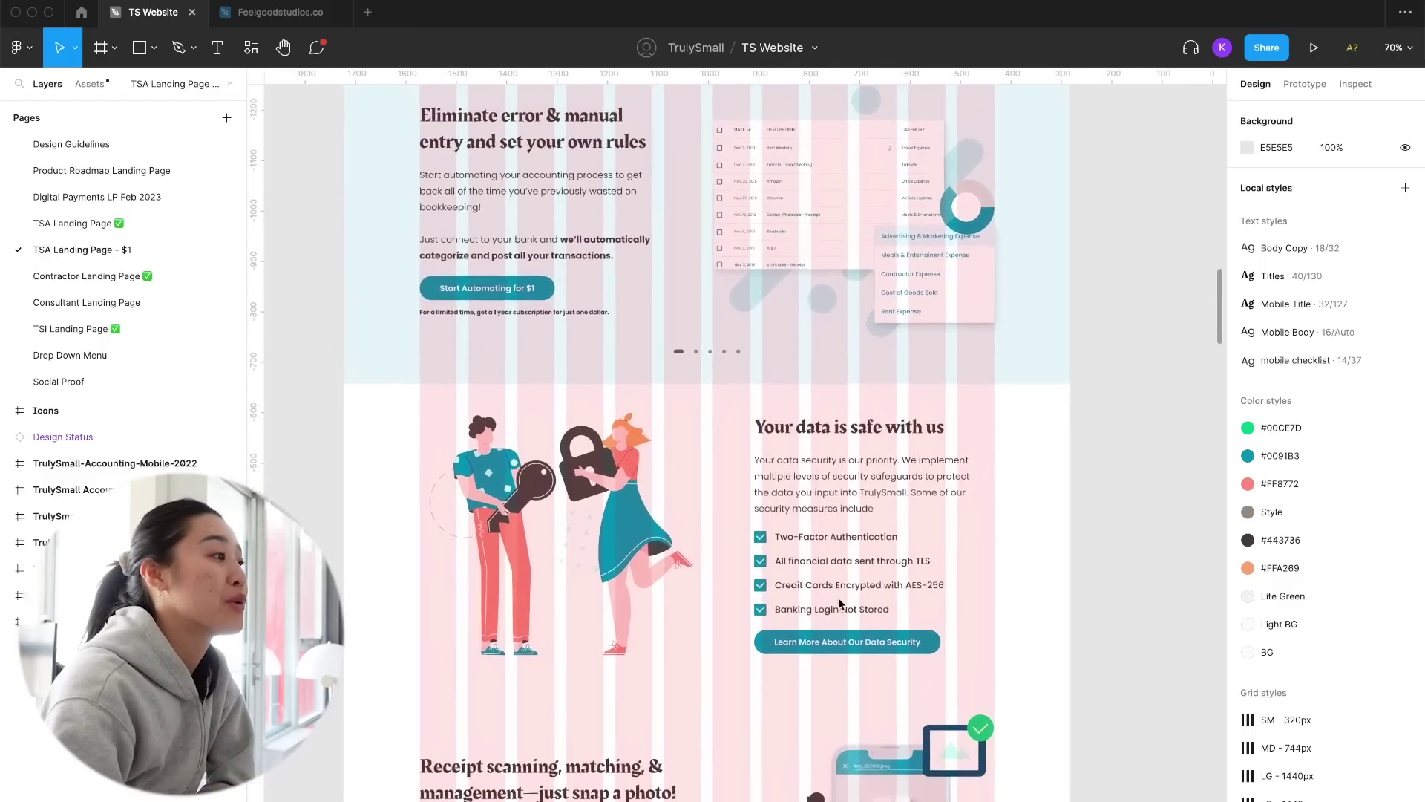
scroll(841, 603, down, 3)
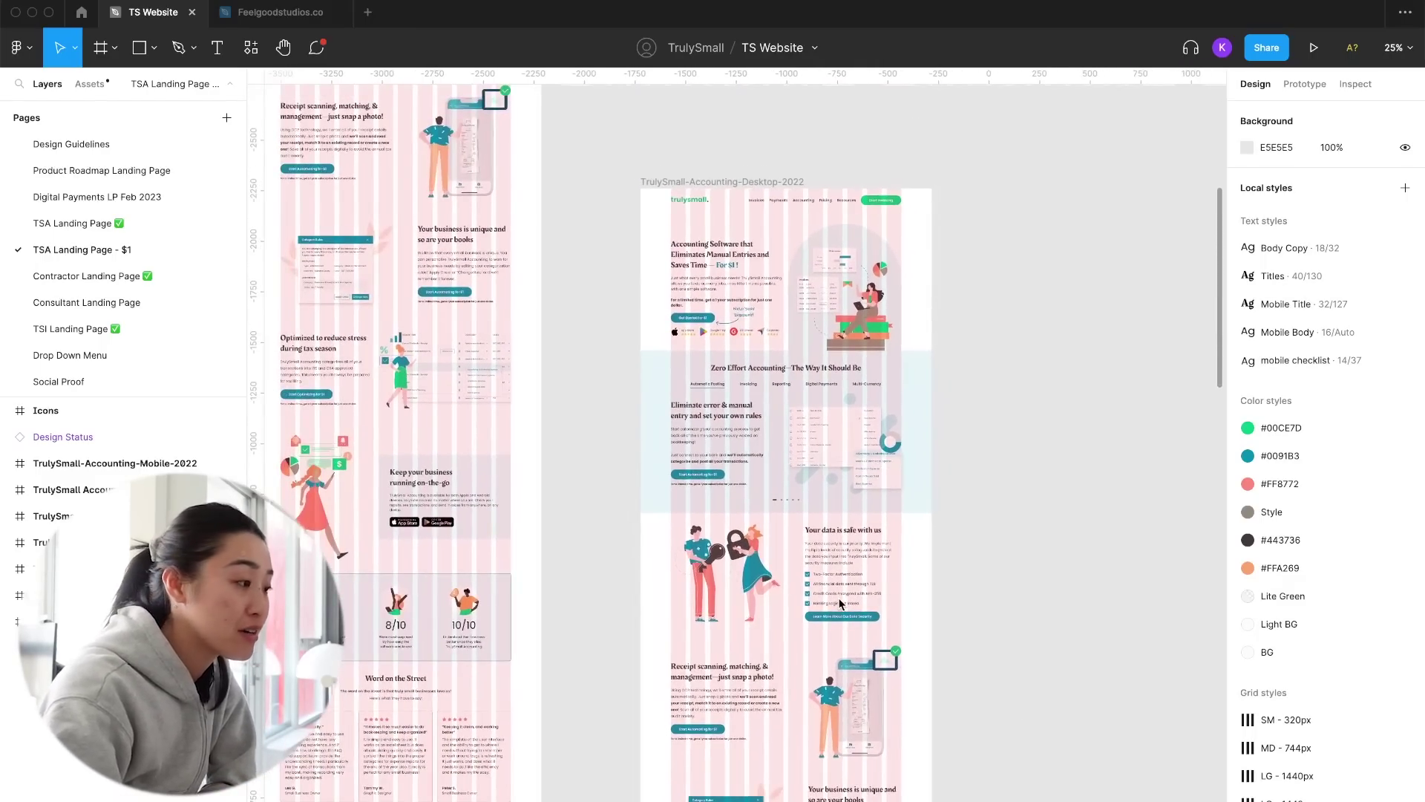
scroll(841, 603, up, 2)
scroll(841, 602, right, 2)
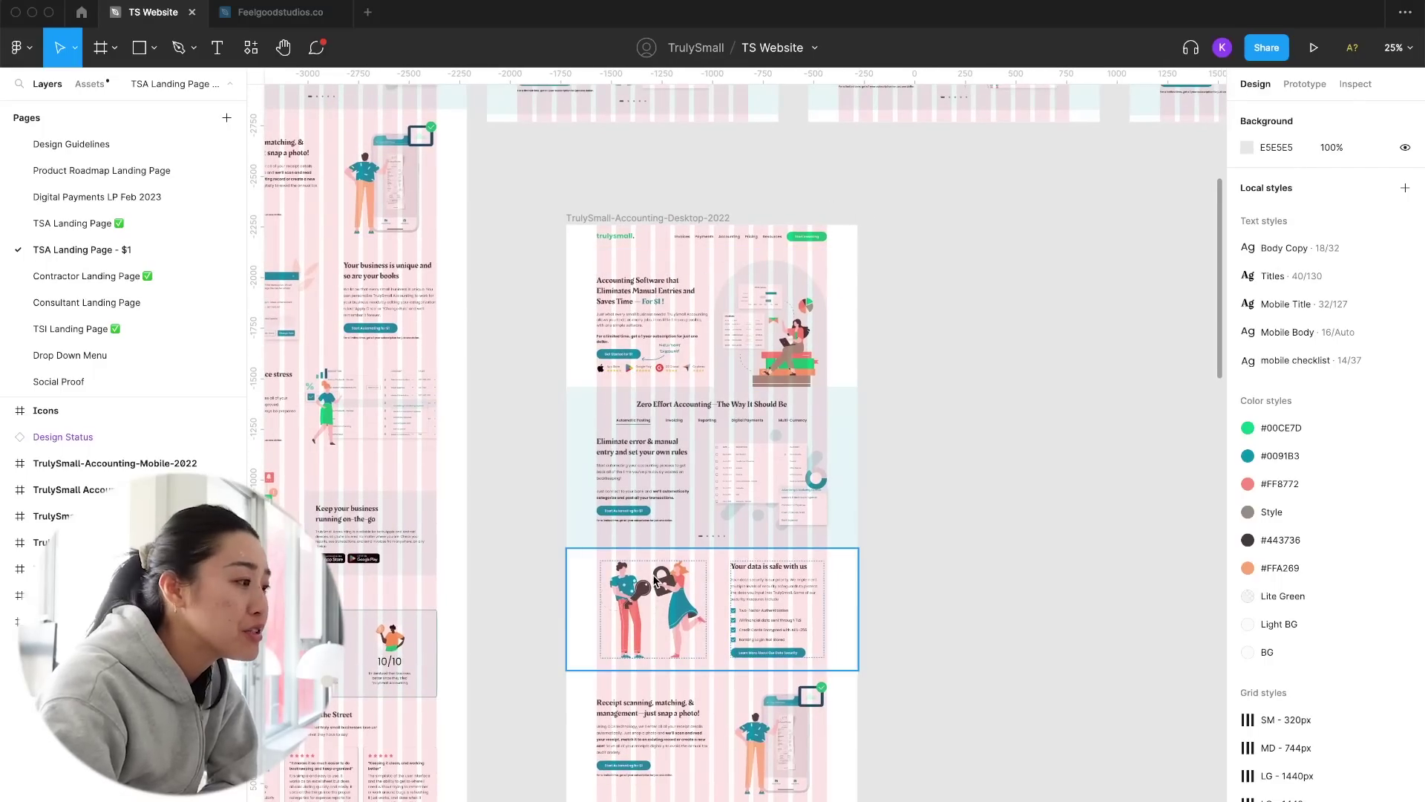
scroll(654, 580, down, 2)
scroll(655, 580, left, 1)
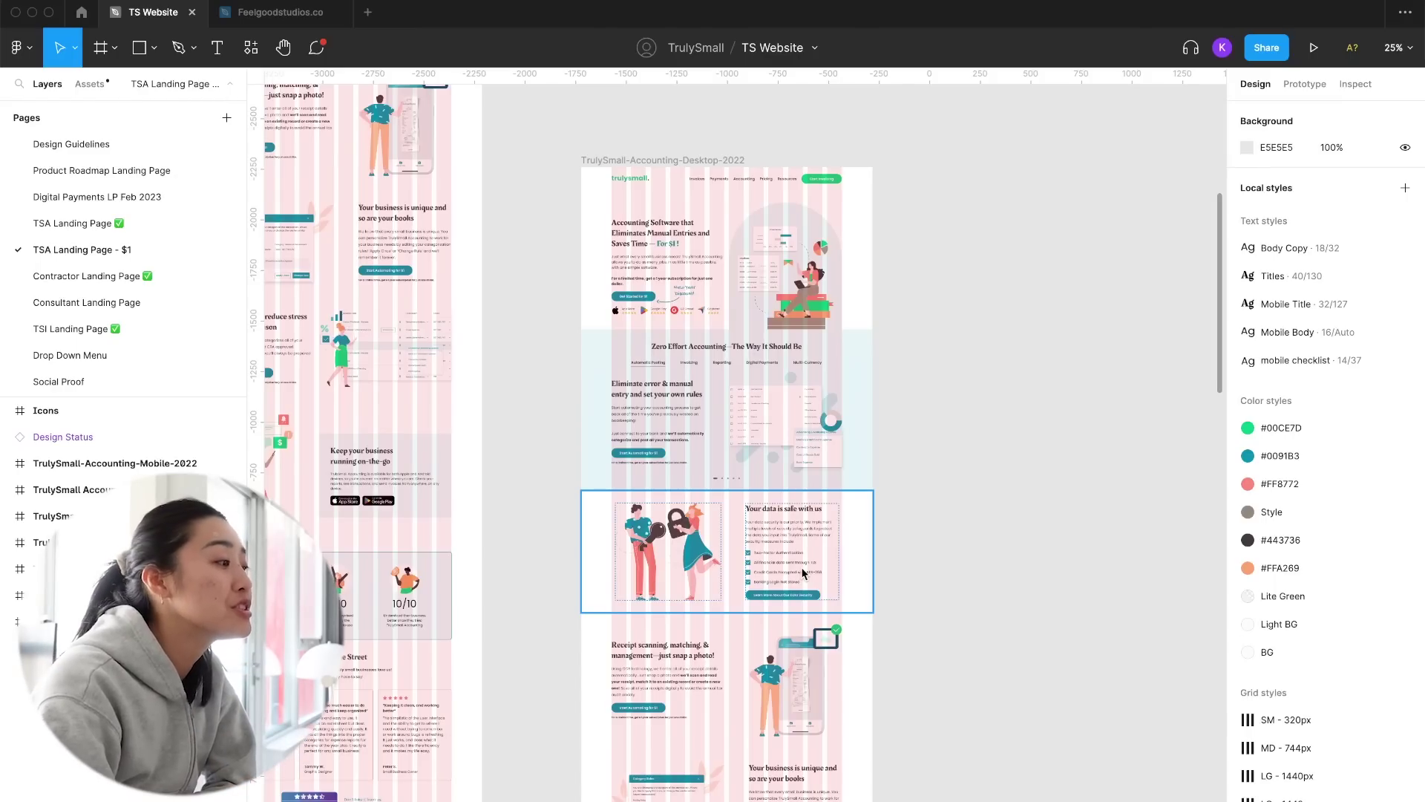
Step: Compare the alternating text and image sections, and select the "Your business is unique and so are your books" section
scroll(803, 573, up, 5)
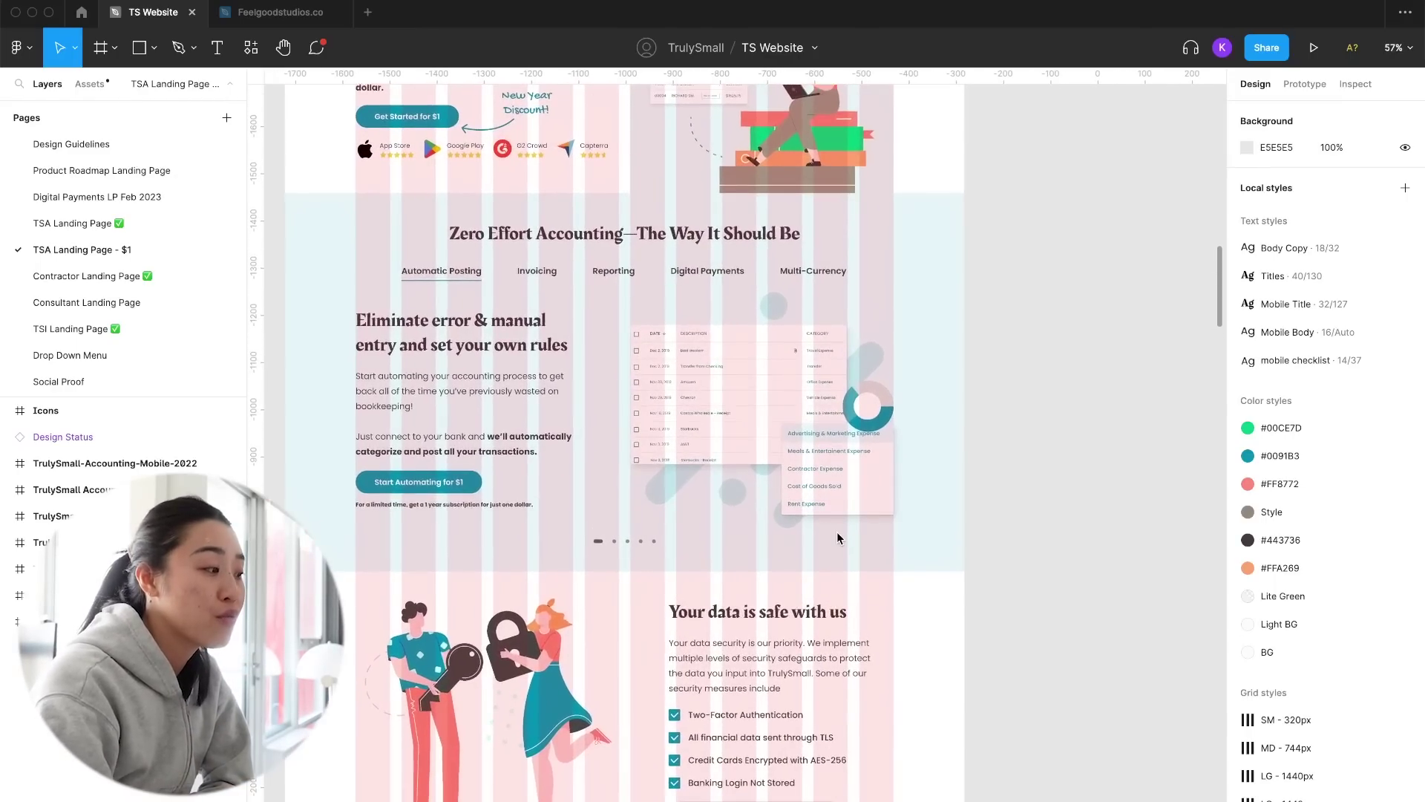
scroll(837, 534, down, 2)
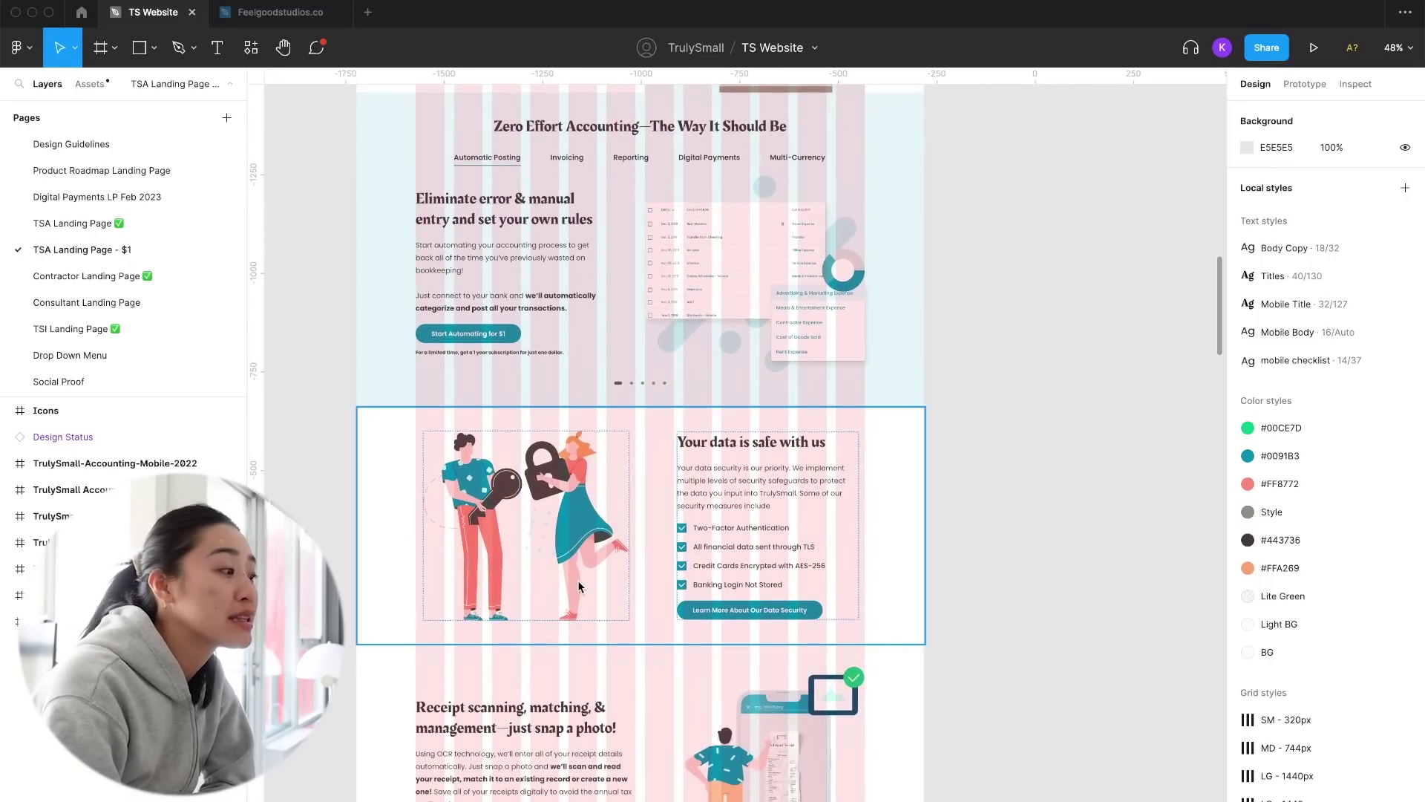
scroll(516, 648, down, 3)
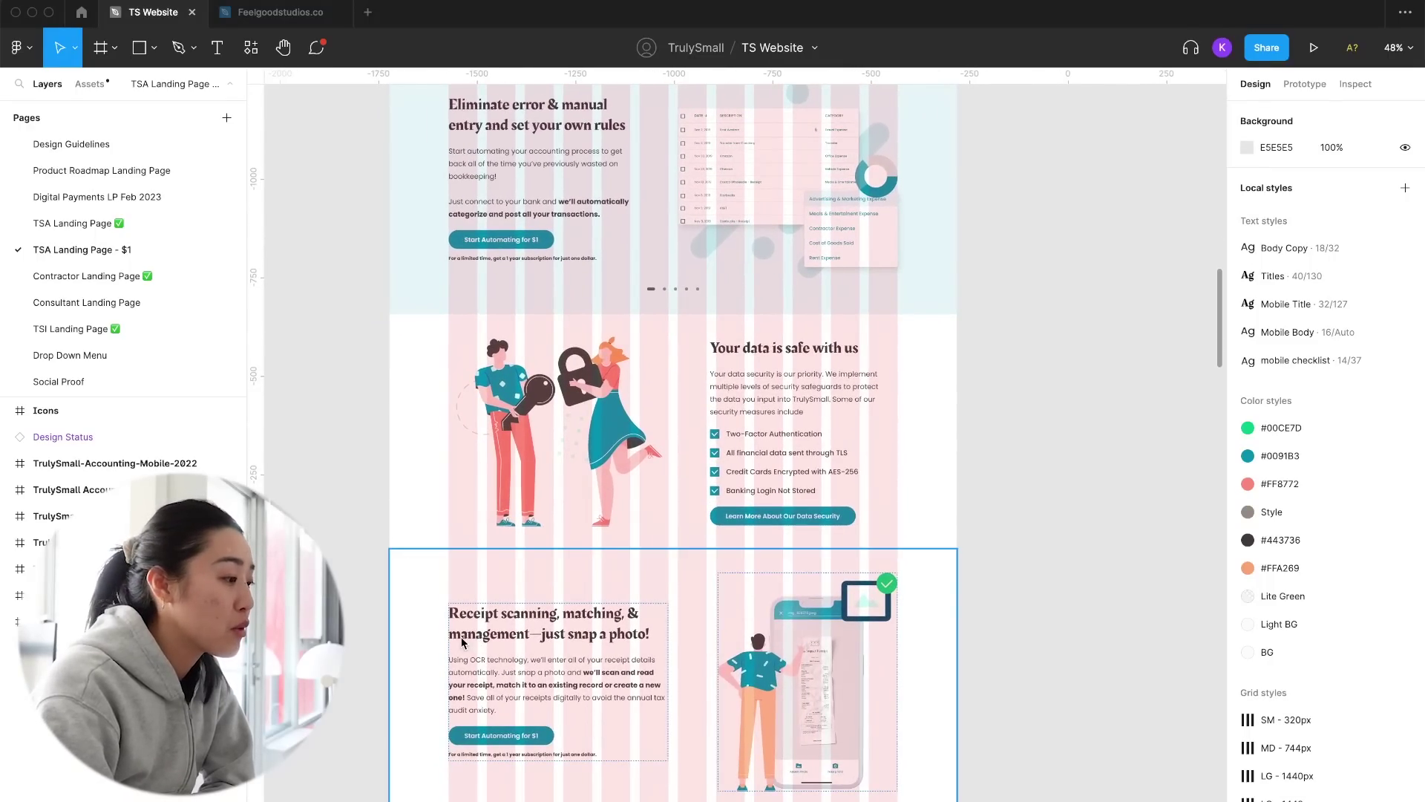
scroll(488, 638, down, 2)
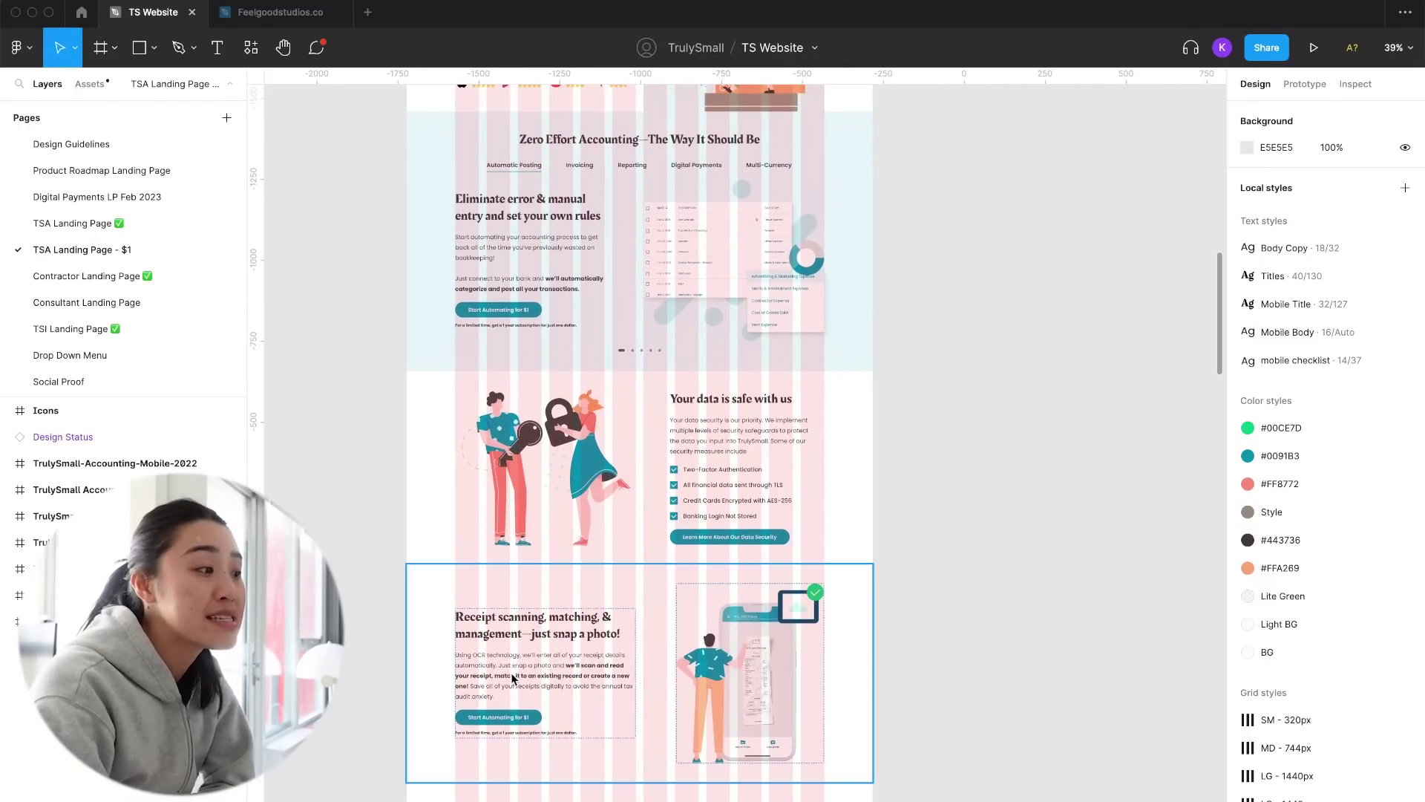
scroll(510, 673, down, 4)
scroll(511, 673, up, 3)
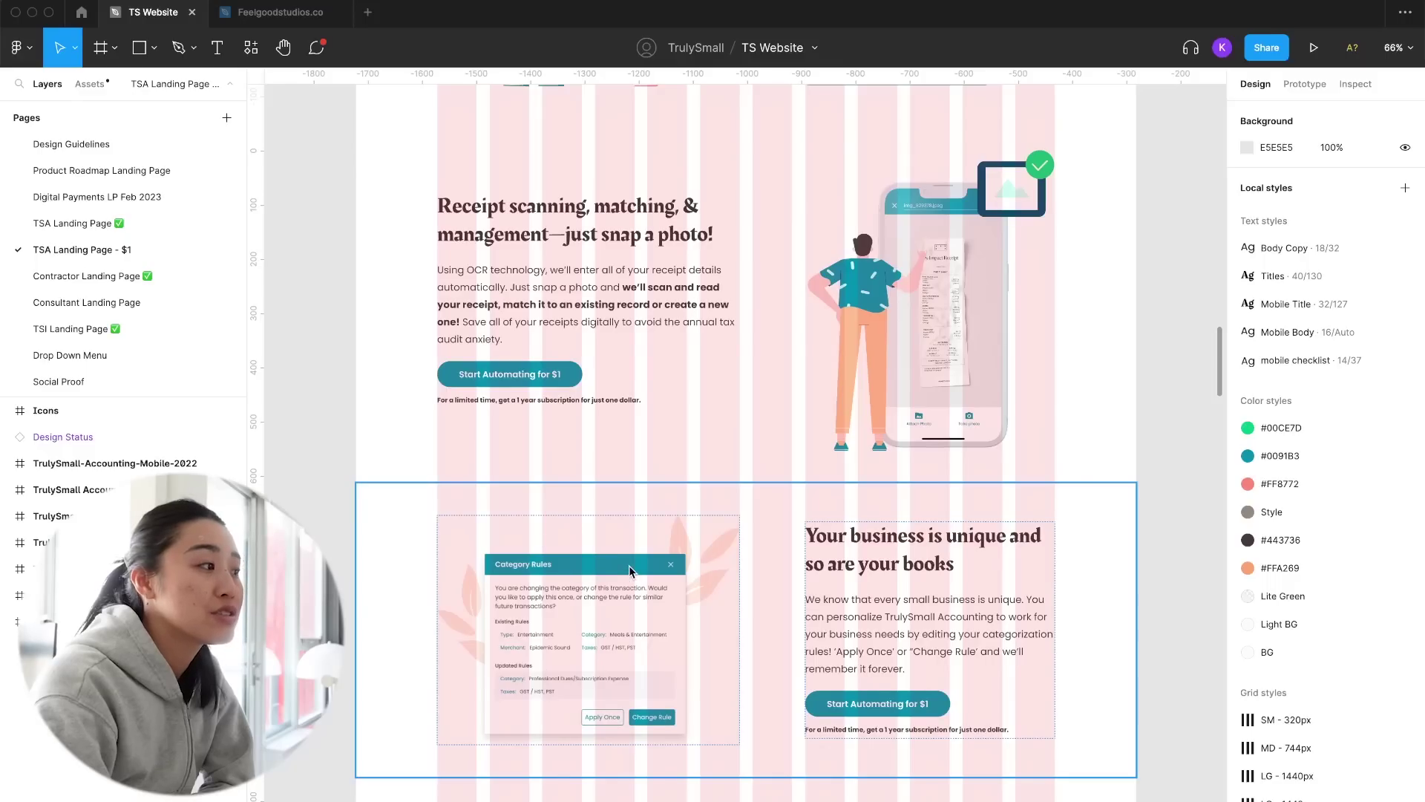
scroll(630, 564, down, 3)
click(663, 393)
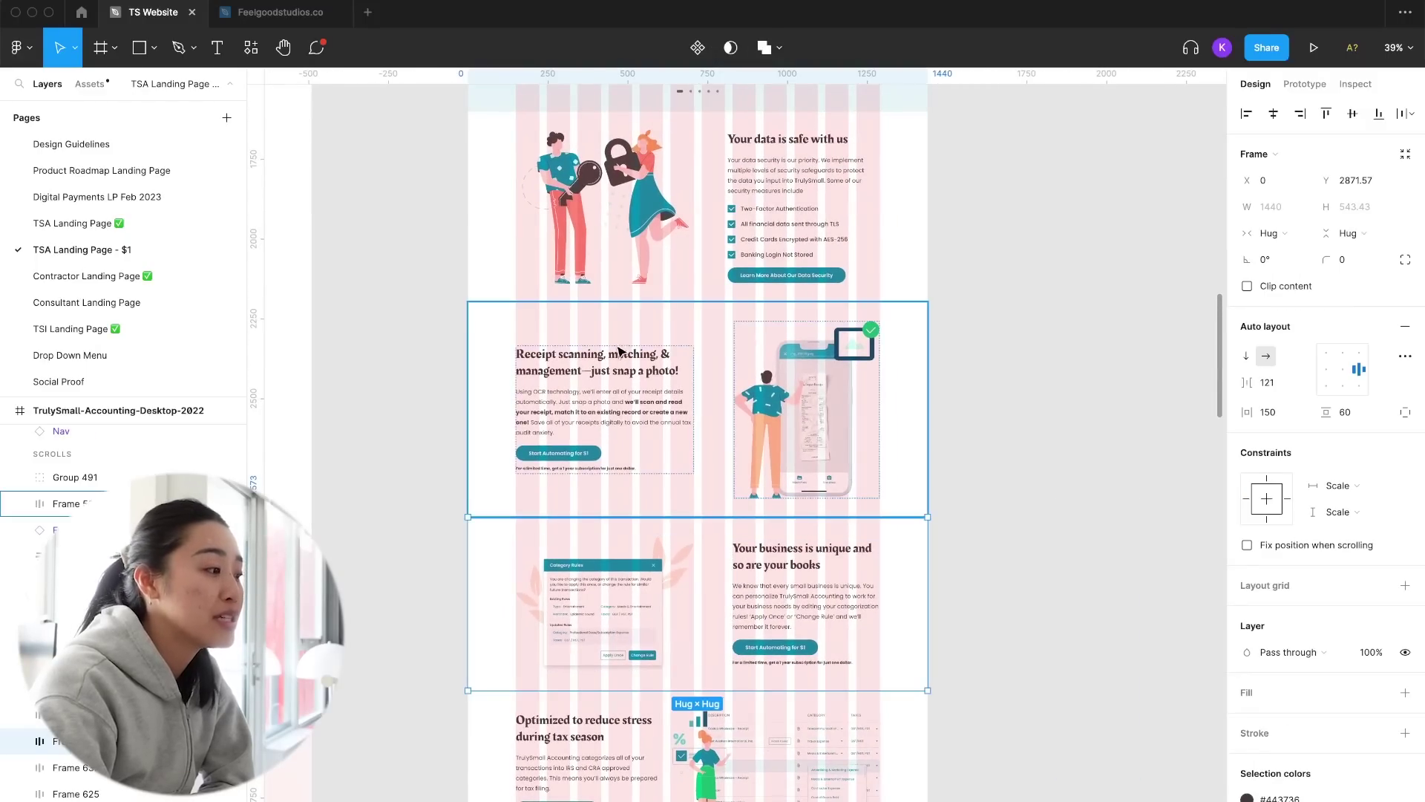
Step: Survey the landing page's lower sections, from the ratings and "Word on the Street" testimonials through the FAQ to "More Resources" and the footer
click(662, 546)
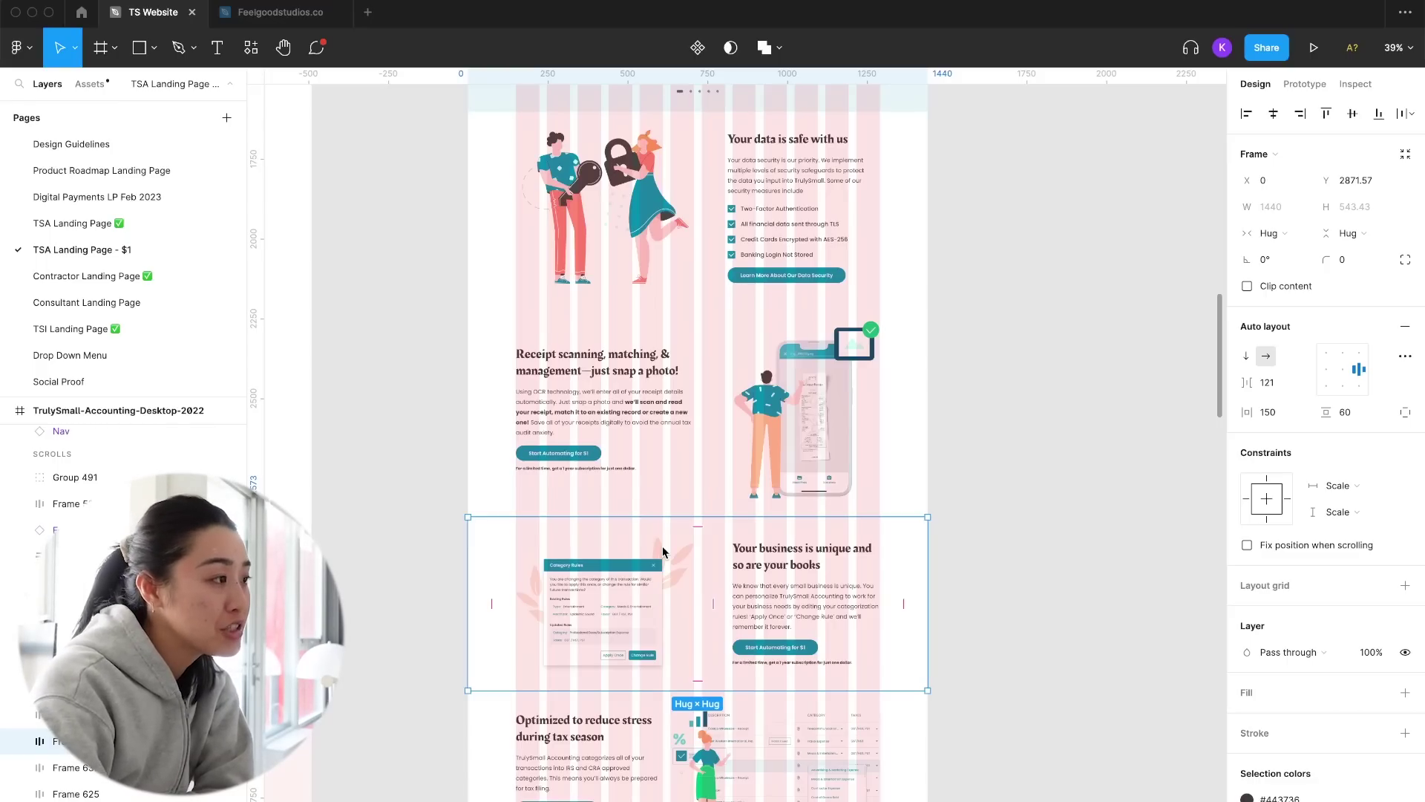
scroll(663, 550, up, 10)
scroll(663, 550, up, 3)
scroll(663, 550, down, 5)
scroll(662, 547, down, 15)
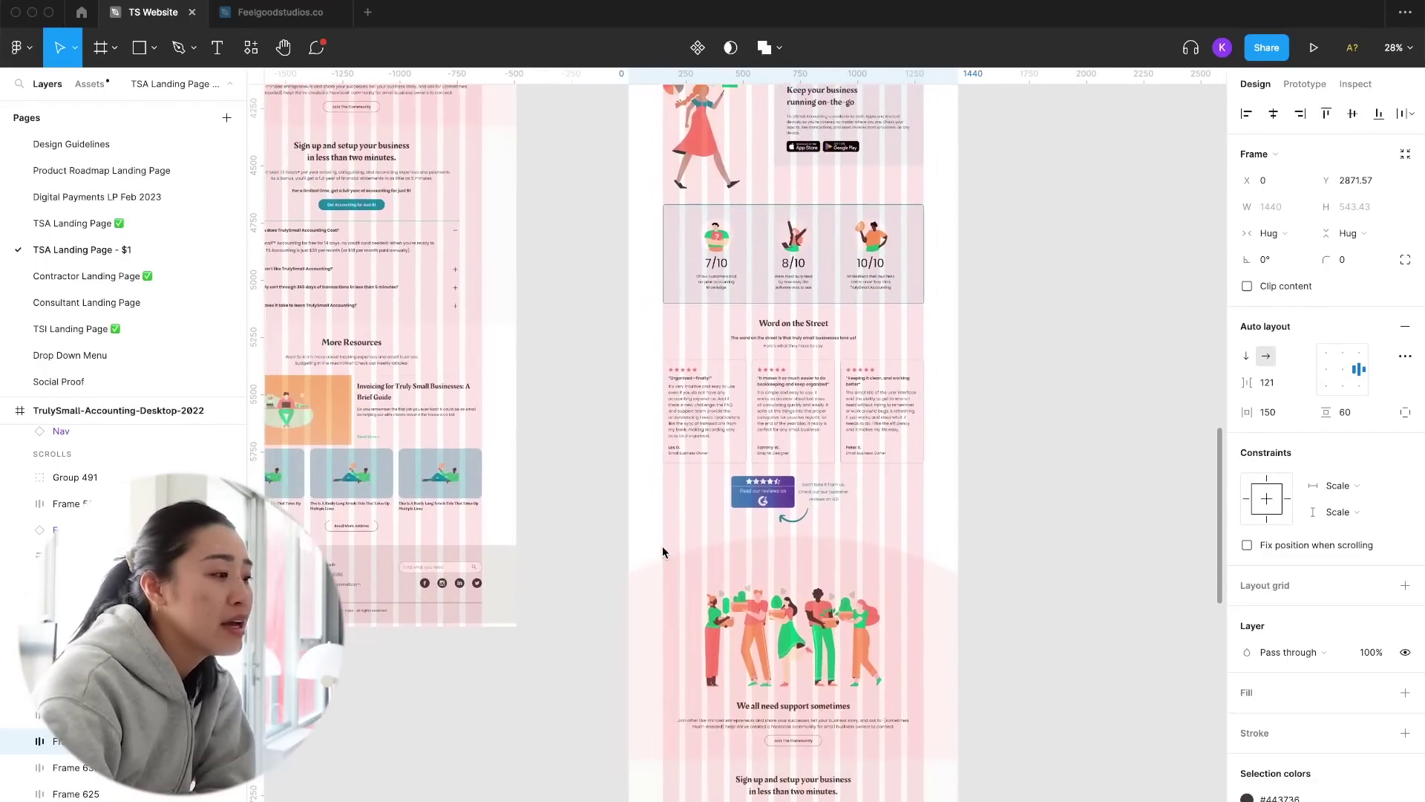
scroll(662, 551, down, 6)
scroll(700, 647, down, 3)
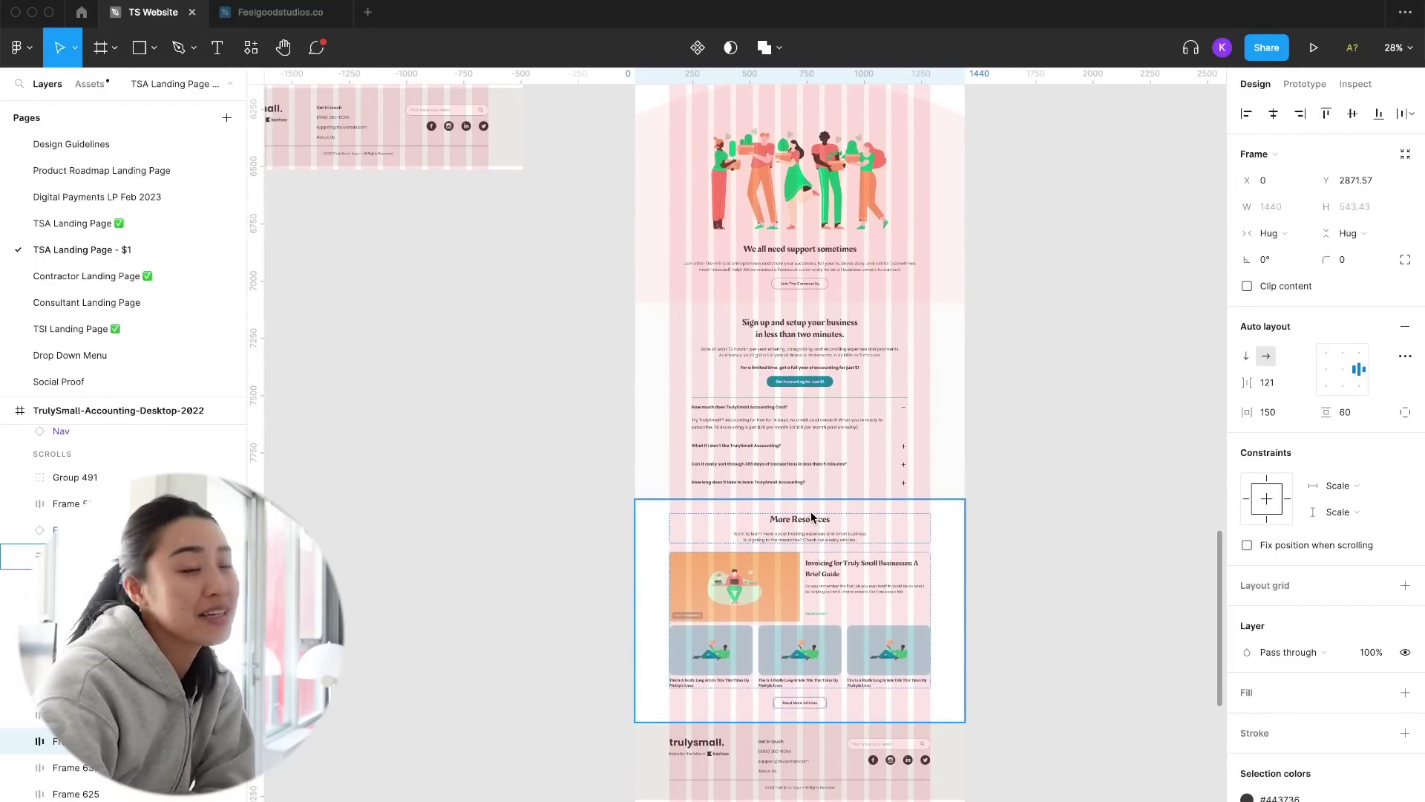
Step: Examine the $1 offer in the hero heading and the copy, button and illustration of the "Zero Effort Accounting" section
scroll(812, 517, up, 20)
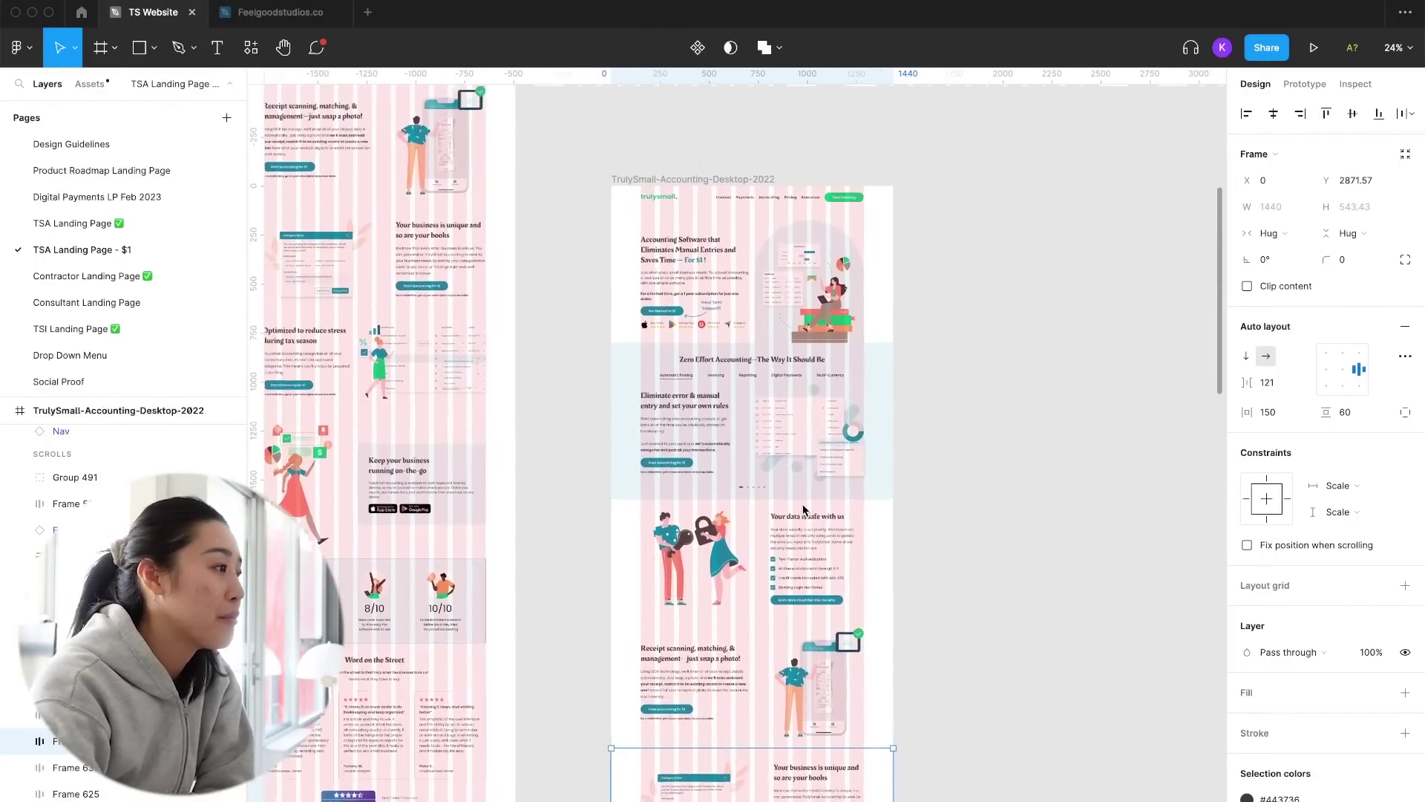
scroll(804, 510, up, 2)
scroll(803, 510, up, 10)
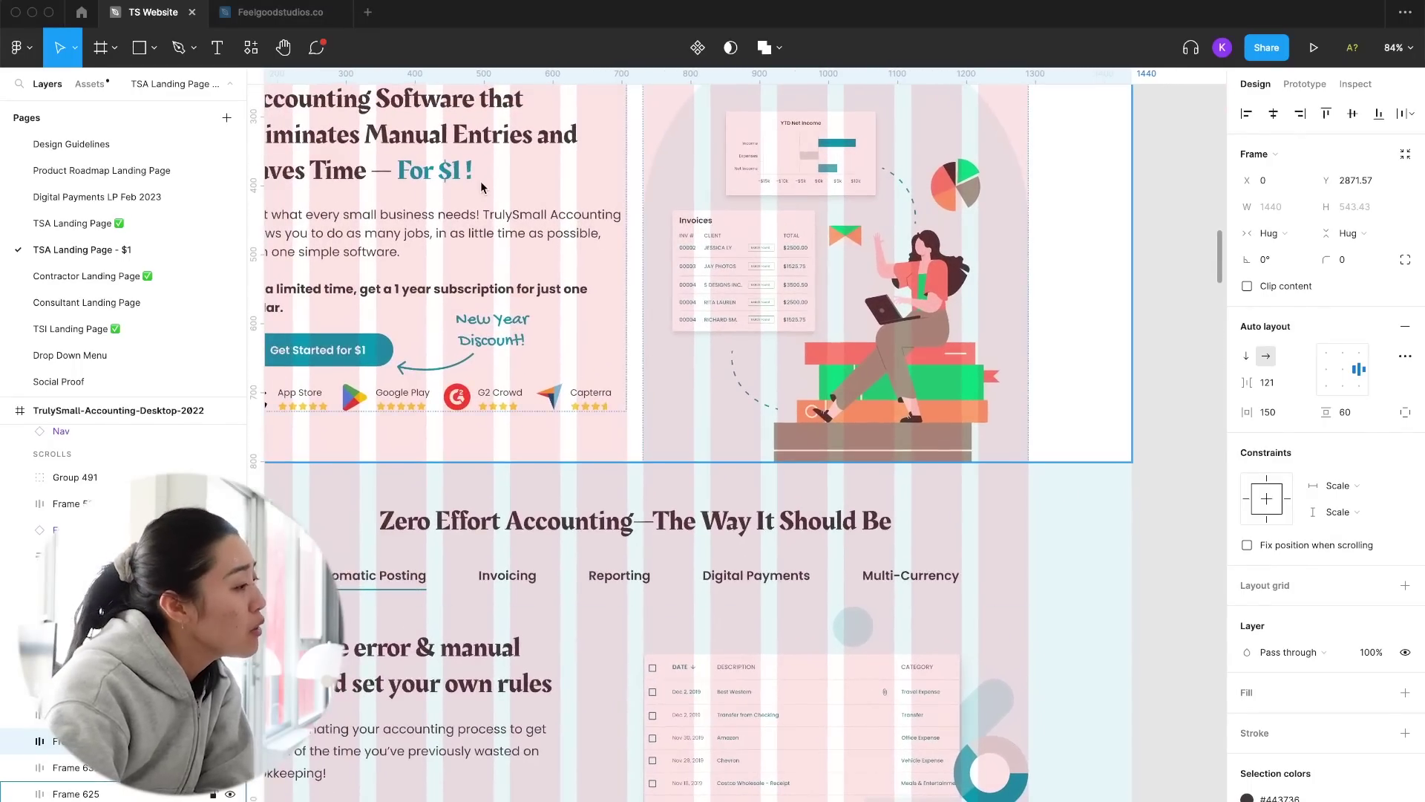
scroll(419, 166, down, 5)
scroll(419, 167, down, 3)
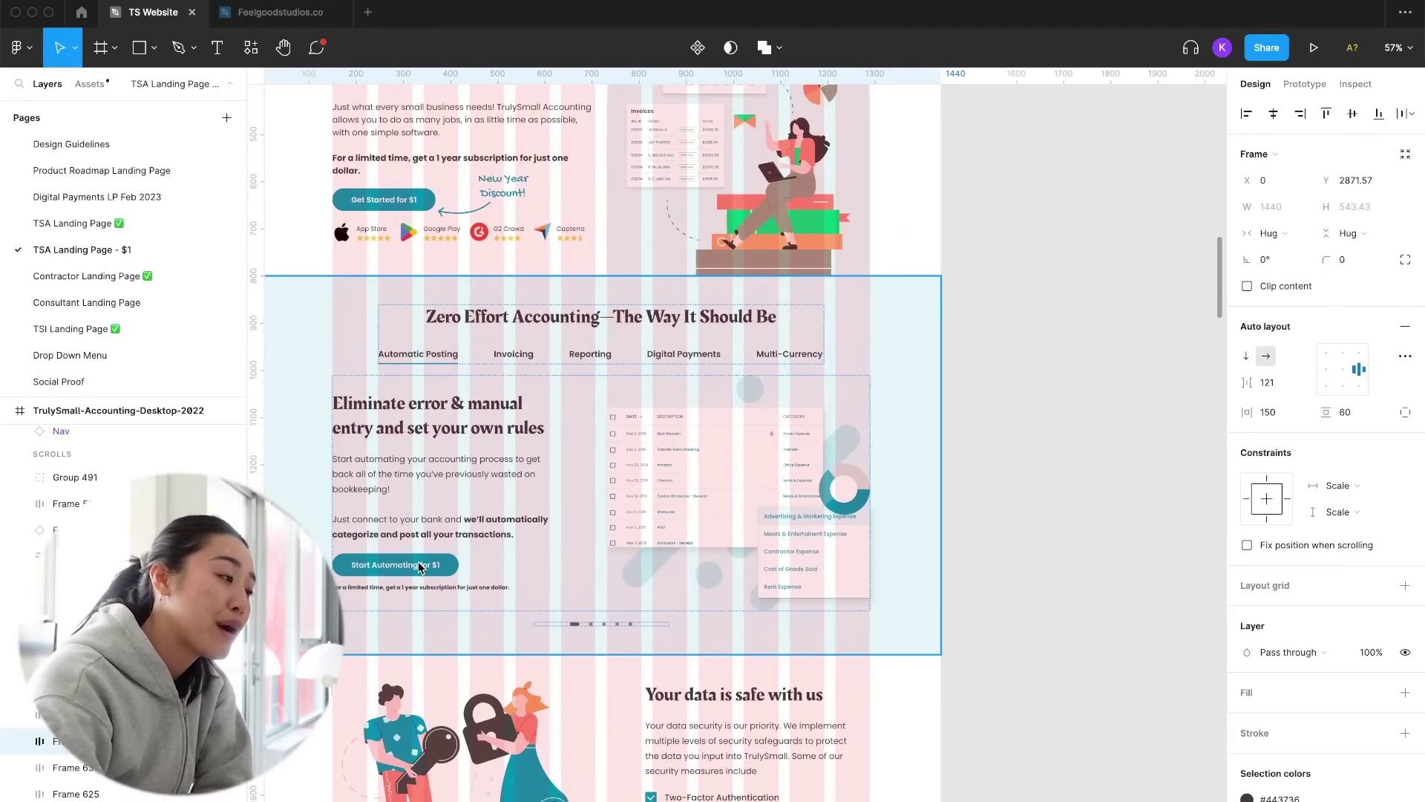
scroll(420, 567, down, 8)
scroll(571, 476, up, 7)
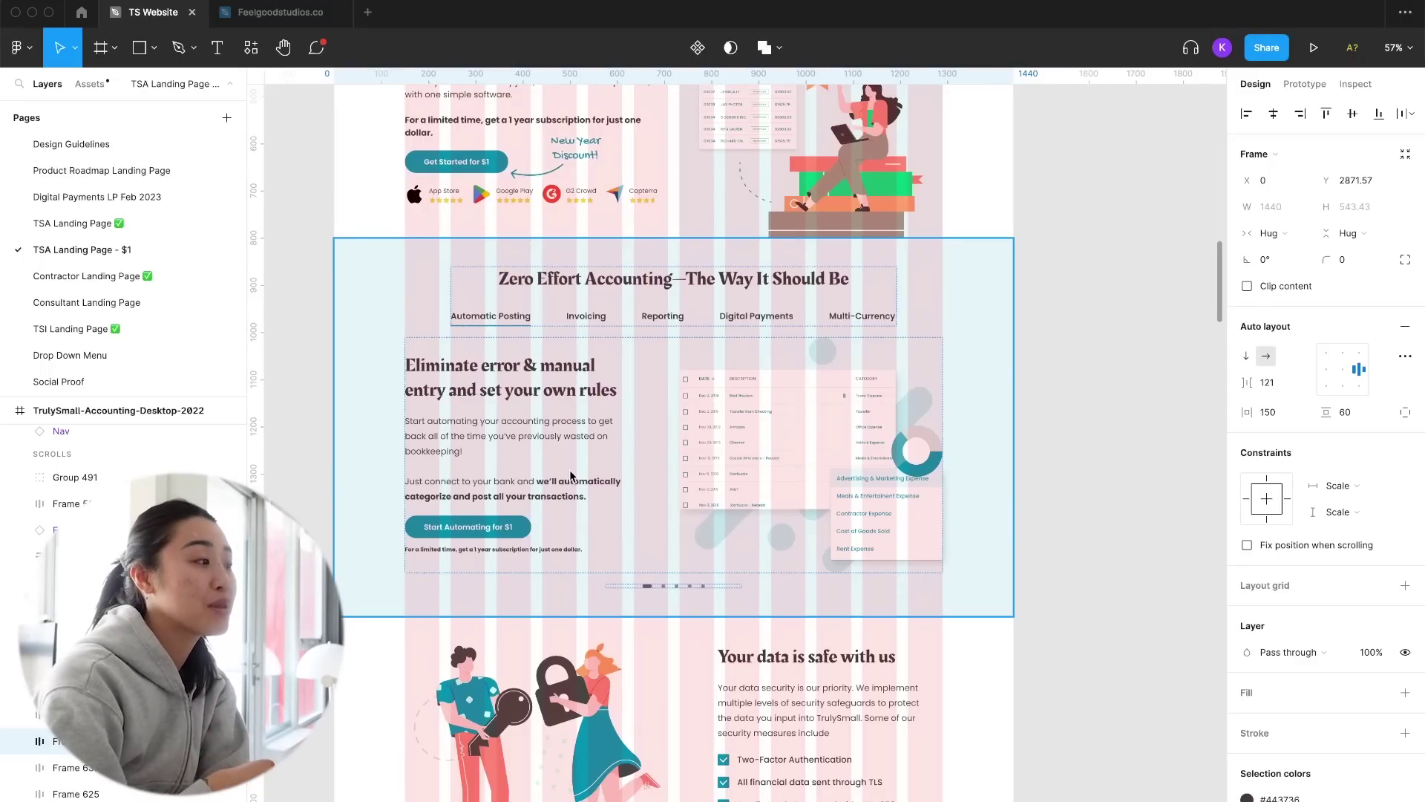
scroll(403, 481, down, 2)
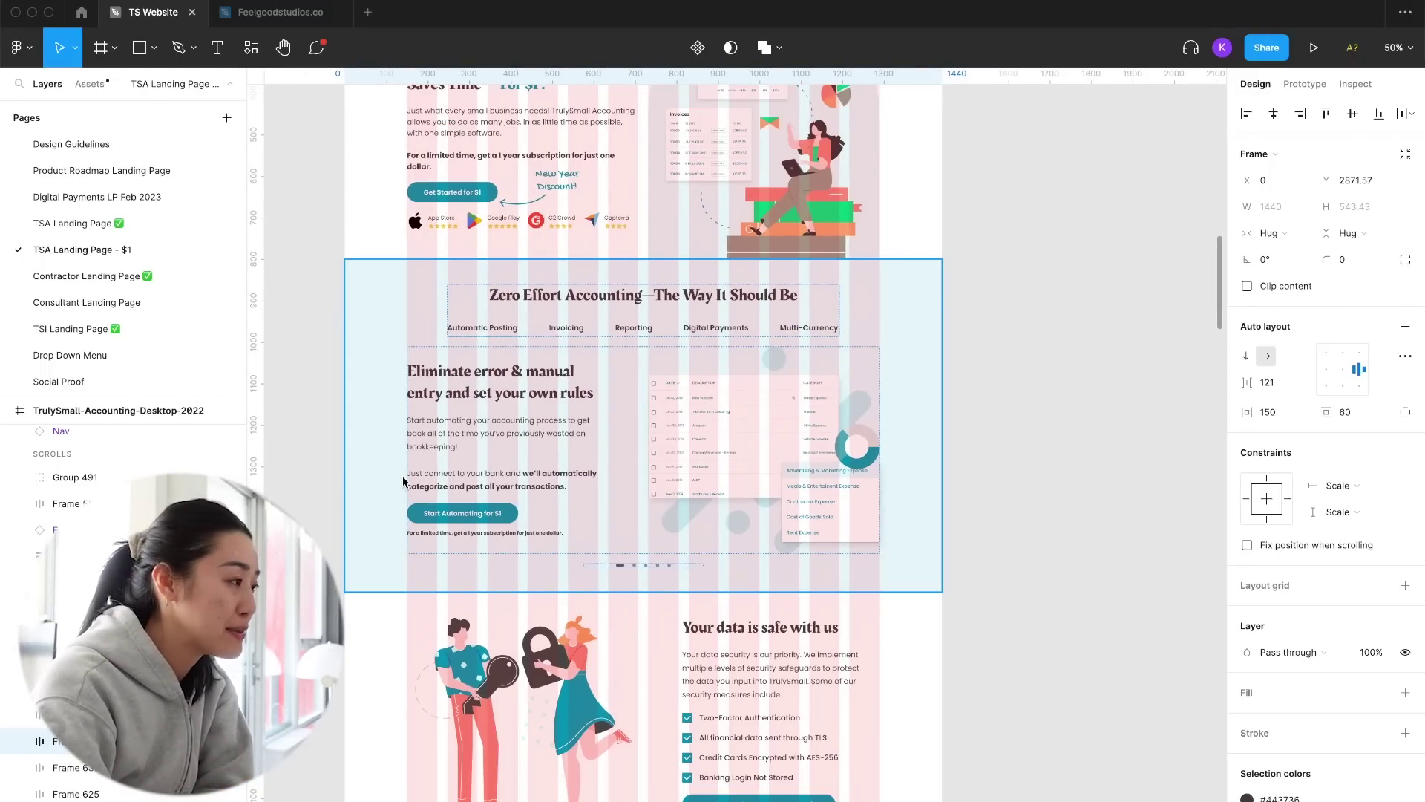
Step: Examine the full hero section with its navigation, call to action and illustration, and how the page continues down to "Your data is safe with us"
scroll(776, 366, up, 4)
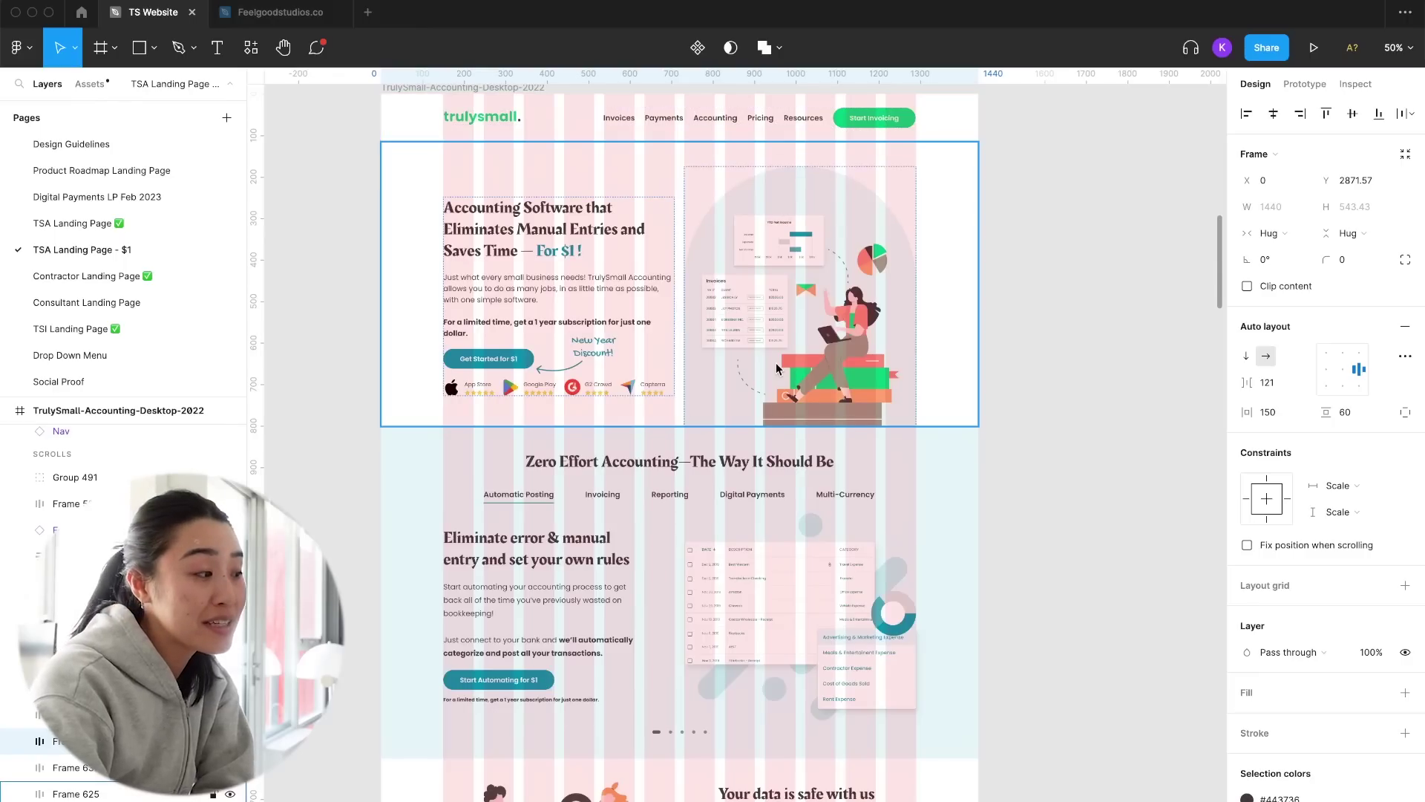
scroll(777, 362, down, 2)
scroll(723, 305, up, 2)
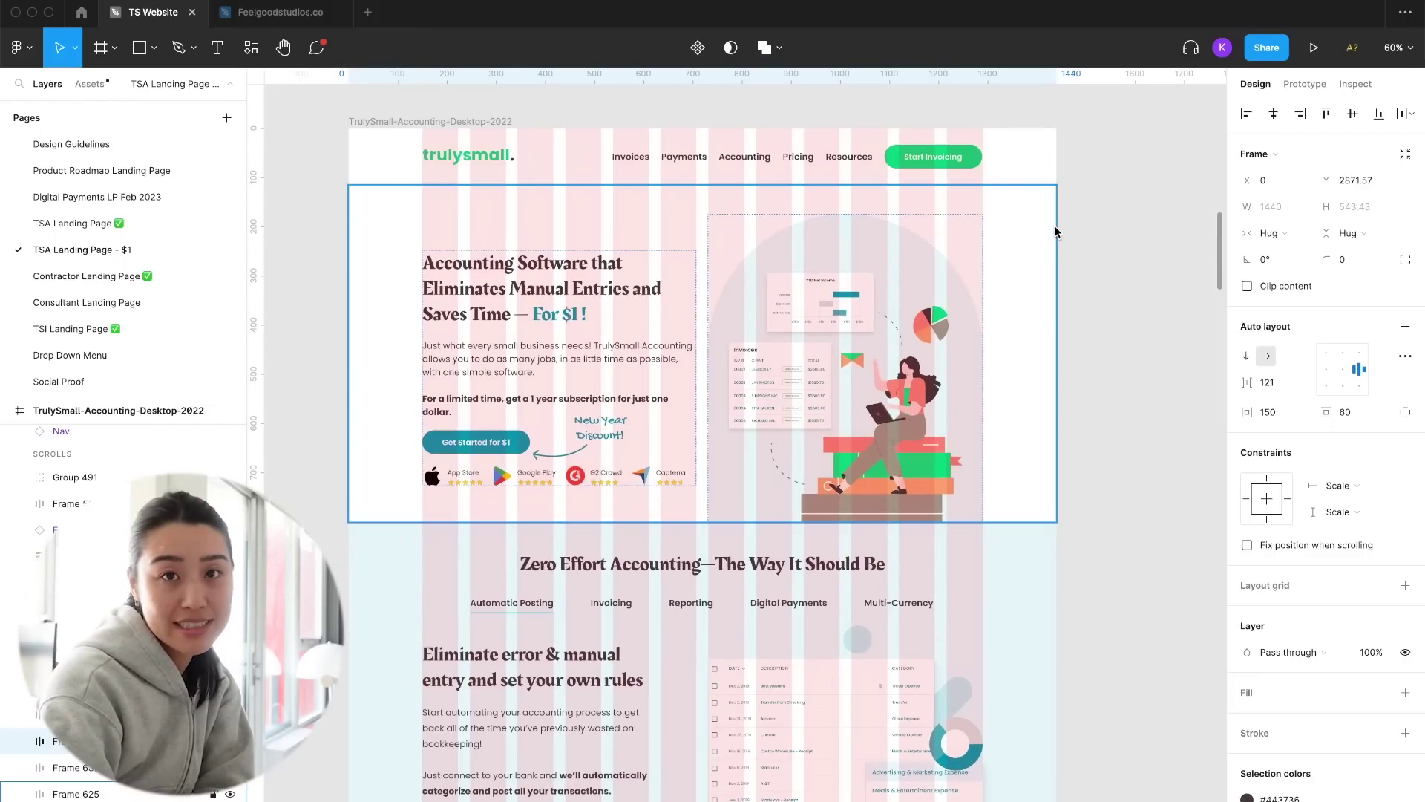
scroll(723, 305, down, 2)
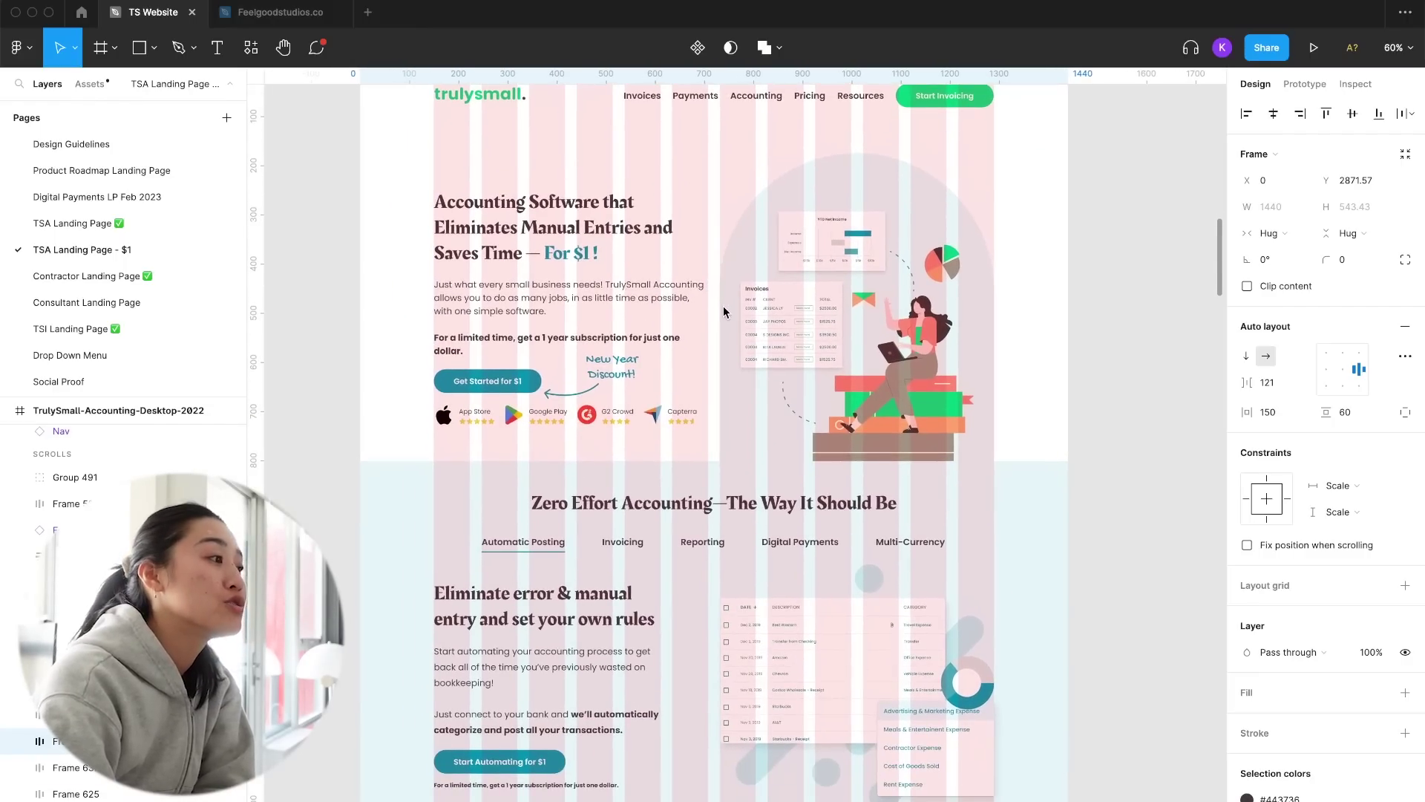
scroll(723, 306, up, 3)
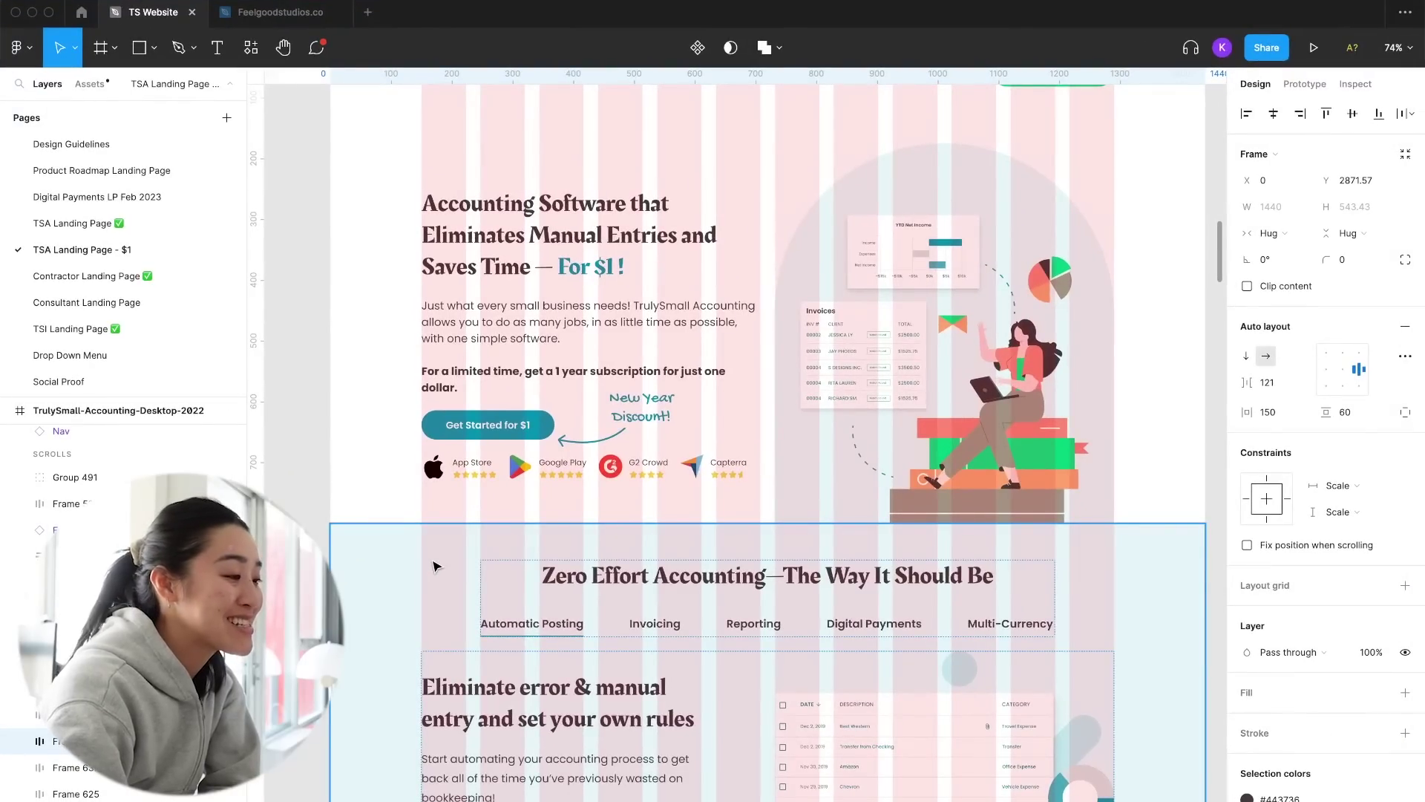
scroll(537, 602, down, 2)
scroll(537, 602, down, 5)
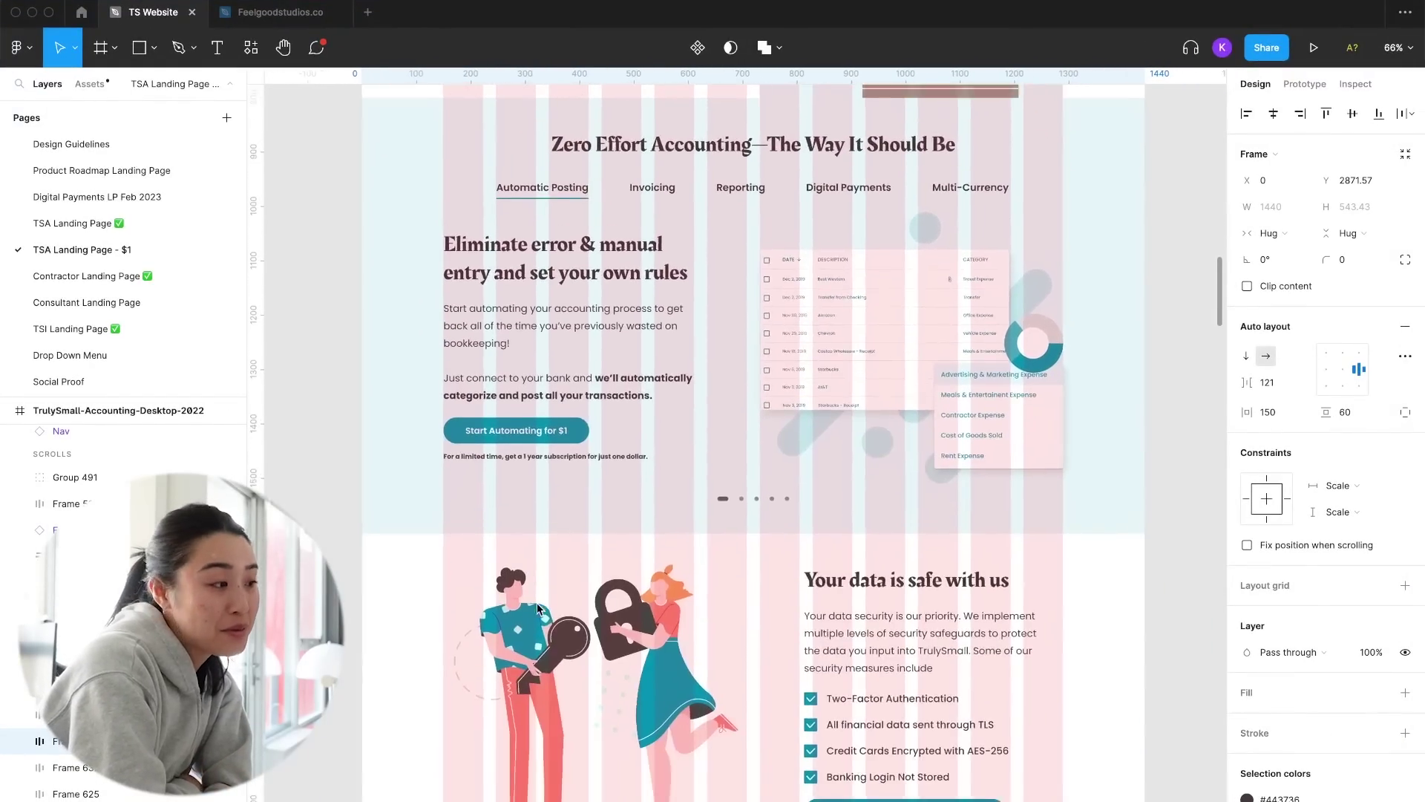
scroll(536, 608, down, 3)
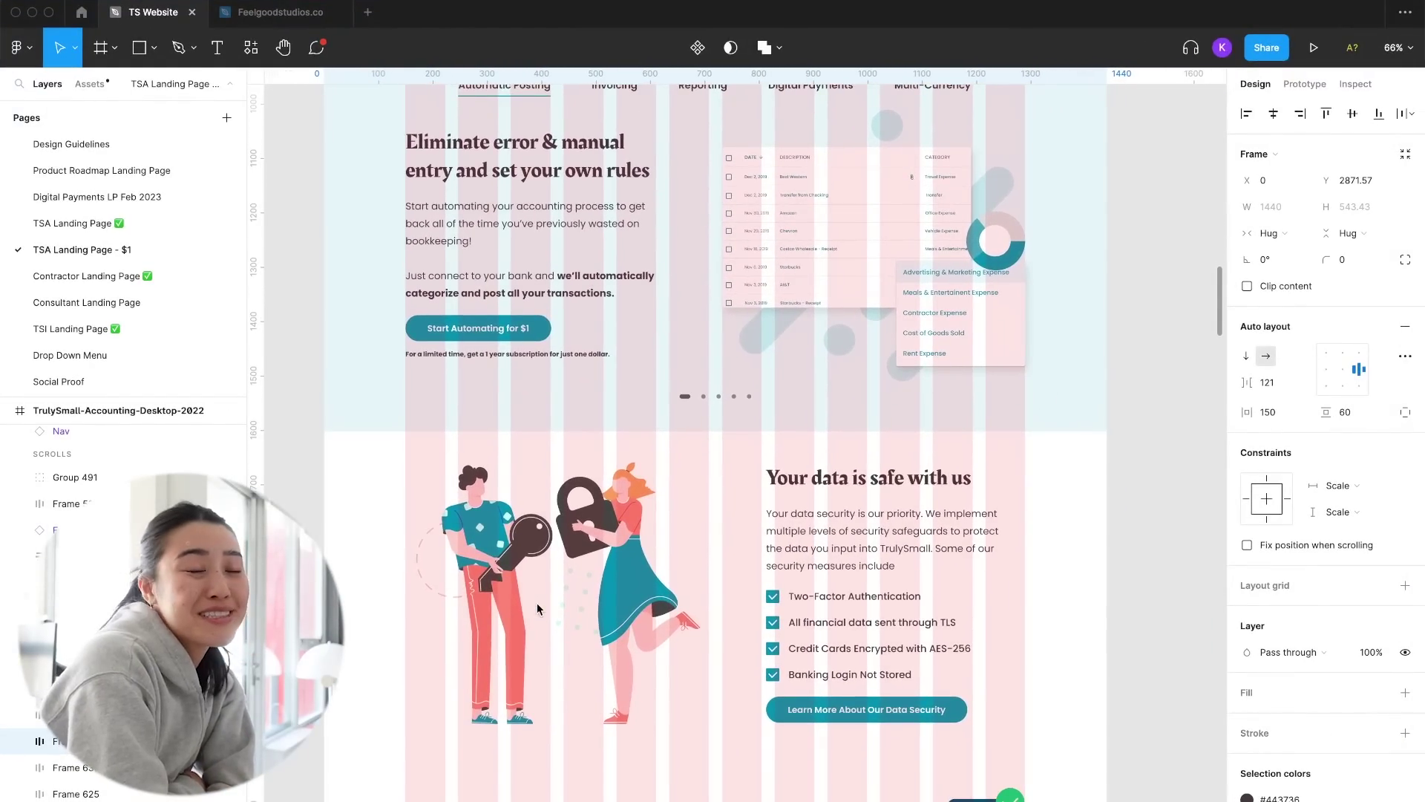